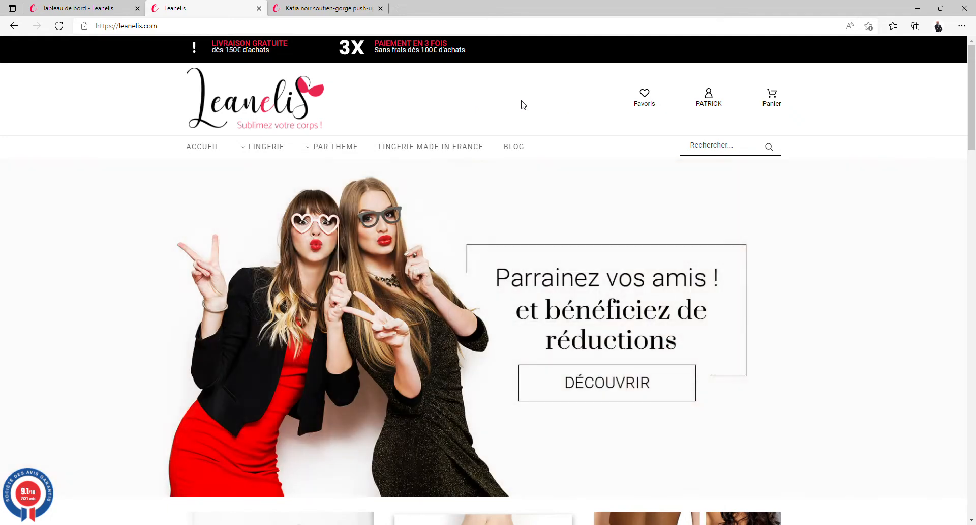
Open the customer account page and enter its seller account, "Mon compte vendeur".
left_click(708, 104)
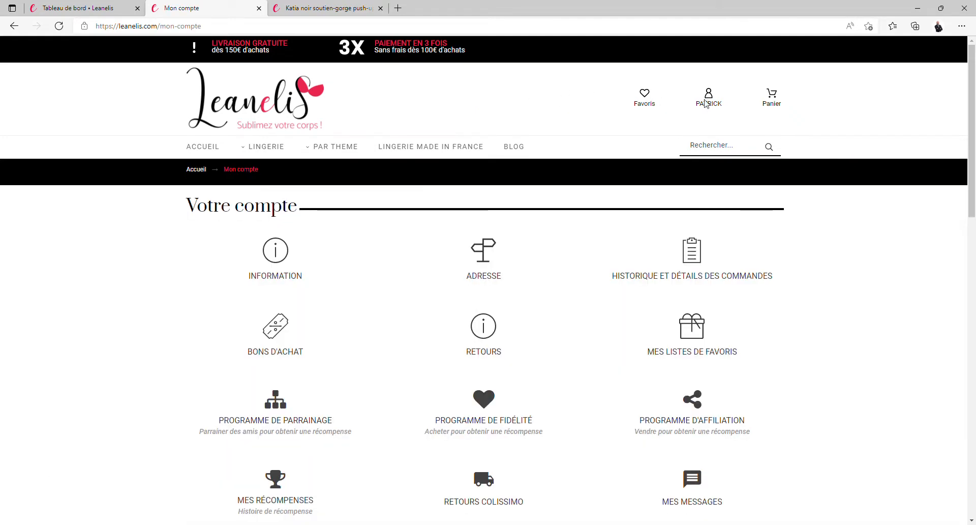
scroll(643, 201, "down", 4)
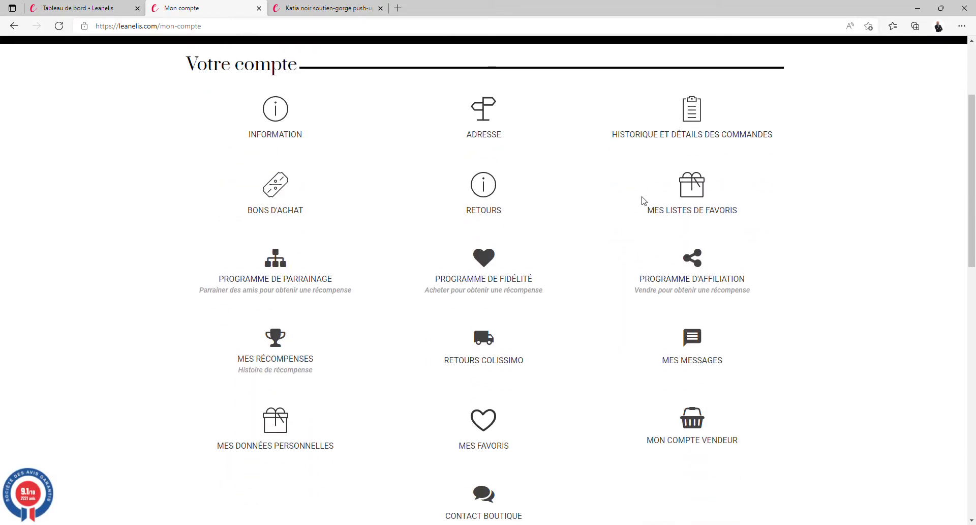
scroll(644, 209, "up", 4)
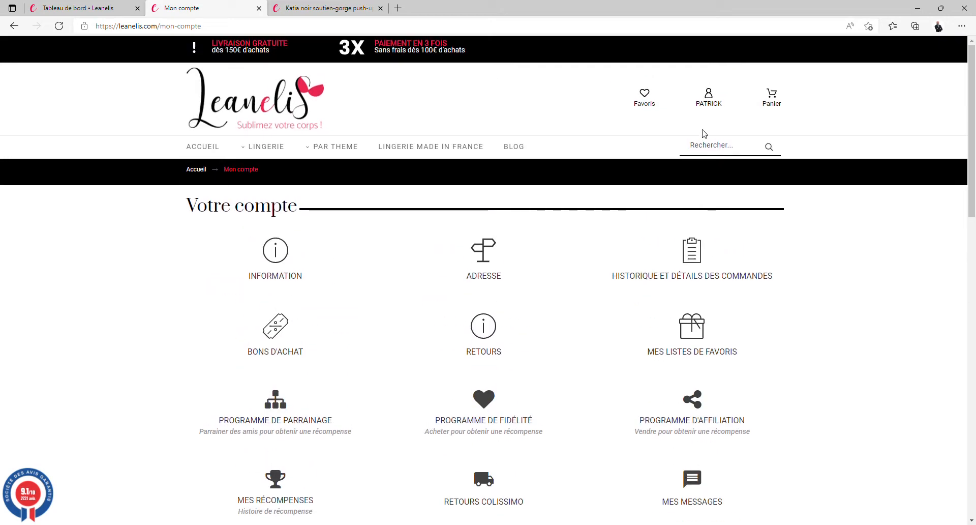
left_click(714, 107)
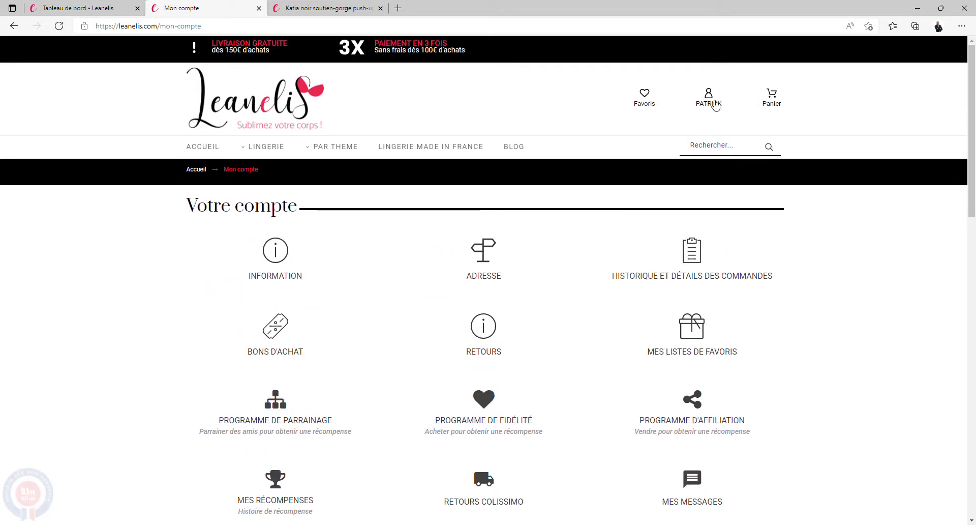
scroll(673, 186, "down", 3)
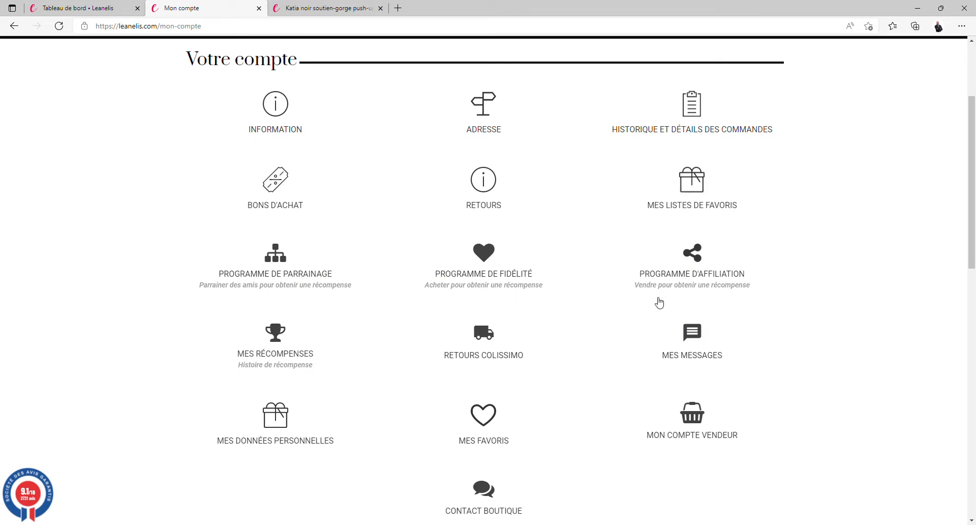
left_click(696, 418)
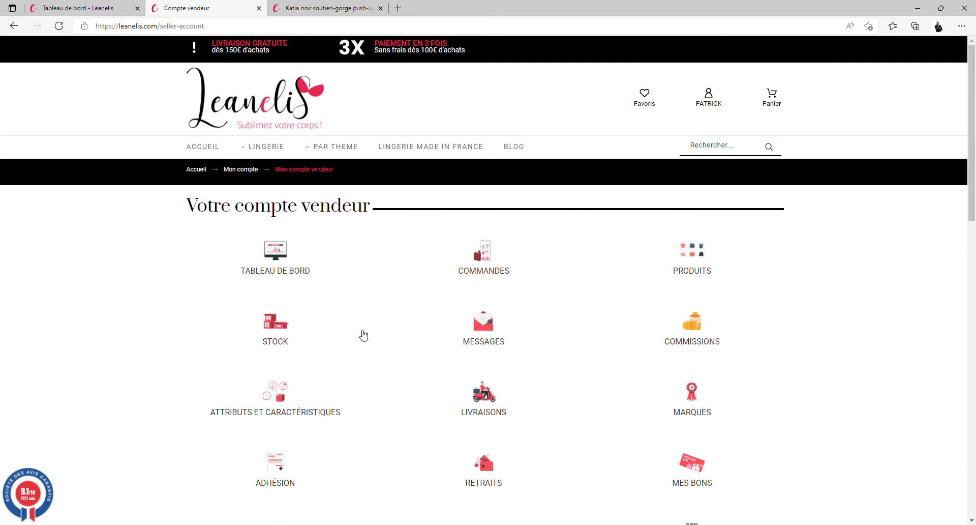
Look over the seller account sections and examine the attribute list under "Attributs et caractéristiques".
scroll(310, 325, "down", 2)
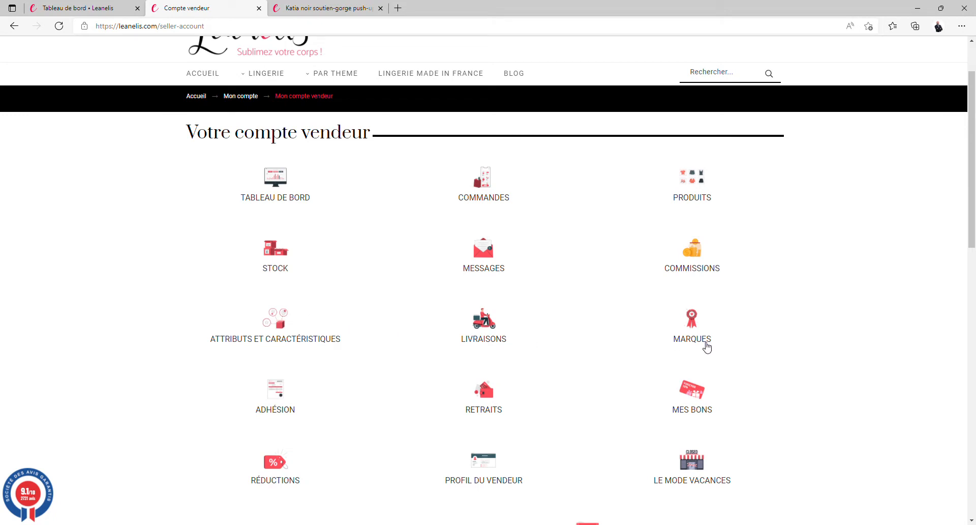
scroll(707, 347, "down", 2)
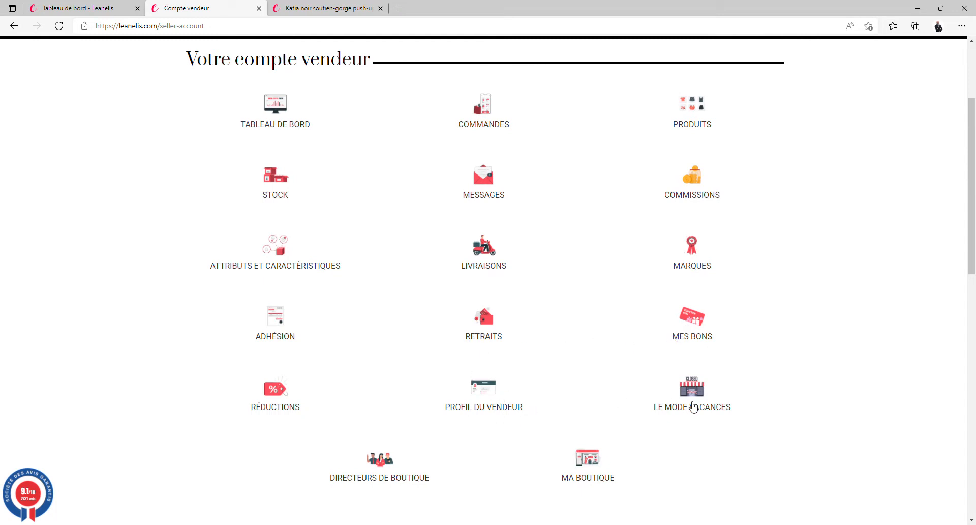
scroll(389, 381, "up", 2)
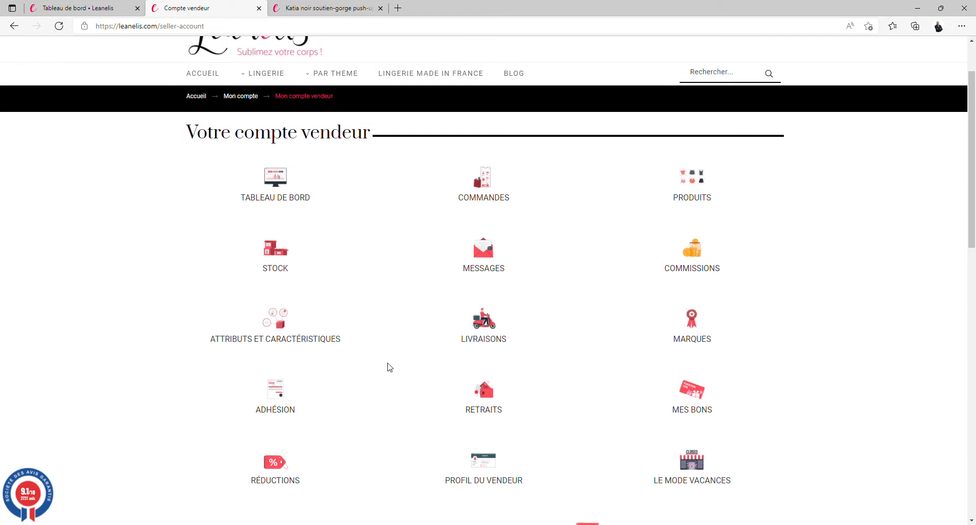
left_click(284, 327)
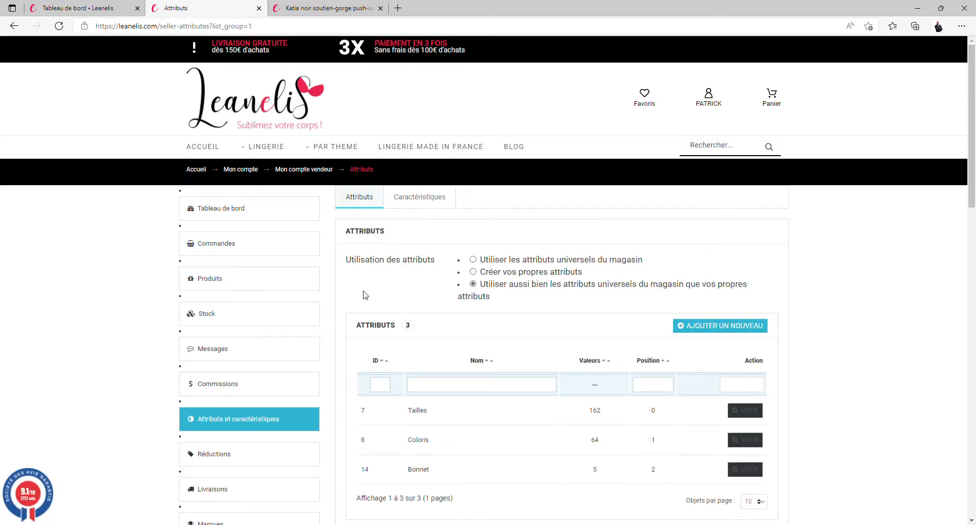
scroll(411, 357, "down", 2)
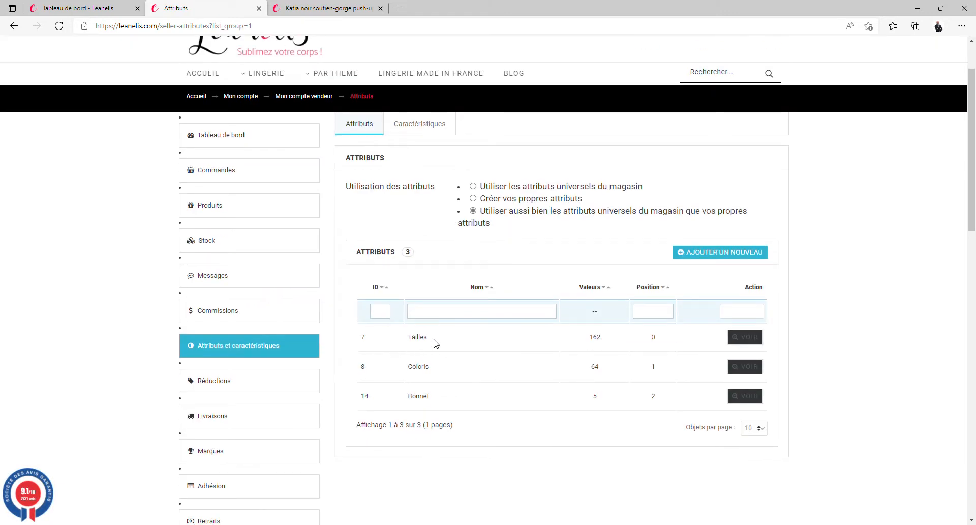
scroll(425, 374, "up", 2)
Examine the list of product characteristics (Caractéristiques) available to the seller.
left_click(439, 202)
scroll(427, 321, "down", 4)
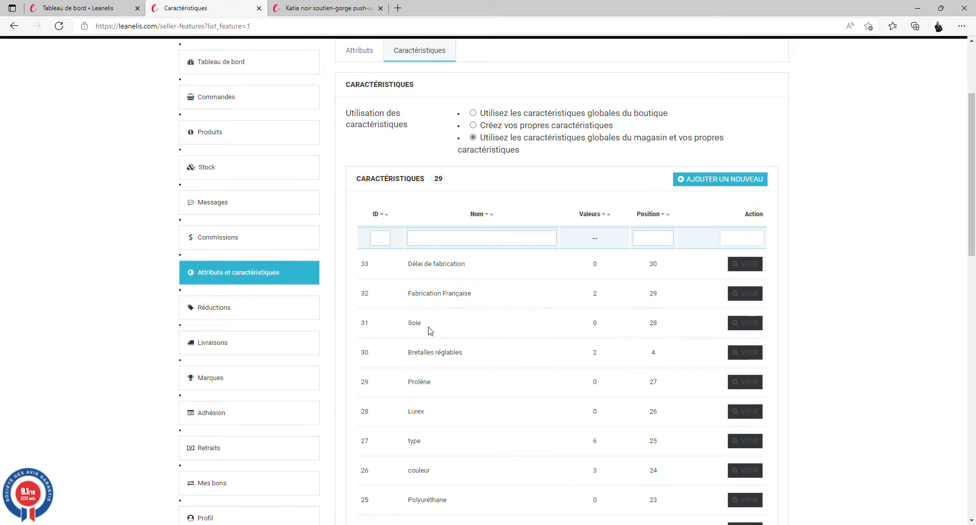
scroll(429, 330, "down", 2)
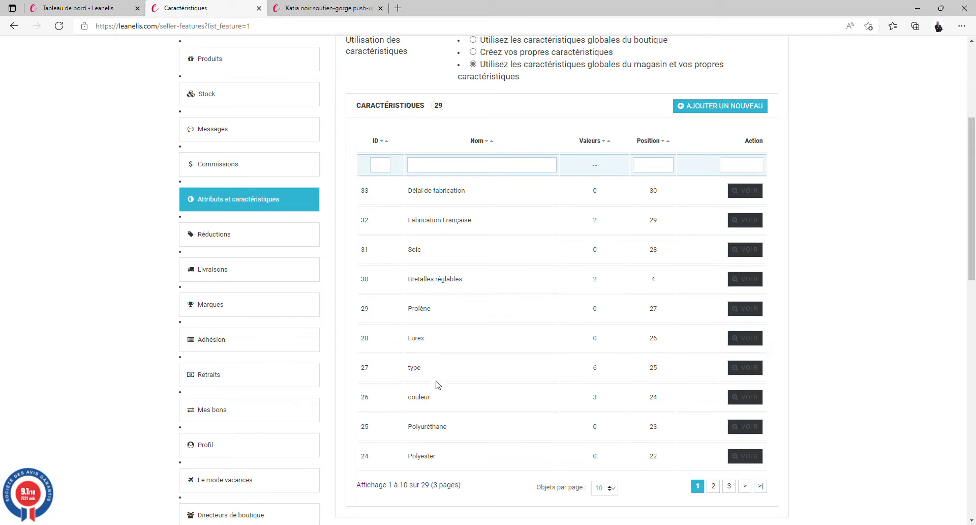
scroll(452, 306, "up", 4)
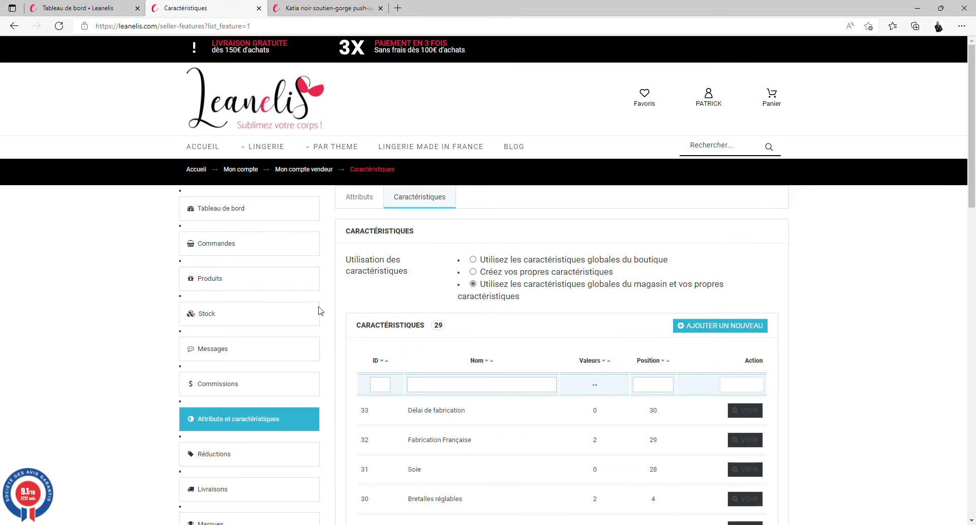
Open the seller's product list and start adding a new product.
scroll(268, 332, "down", 2)
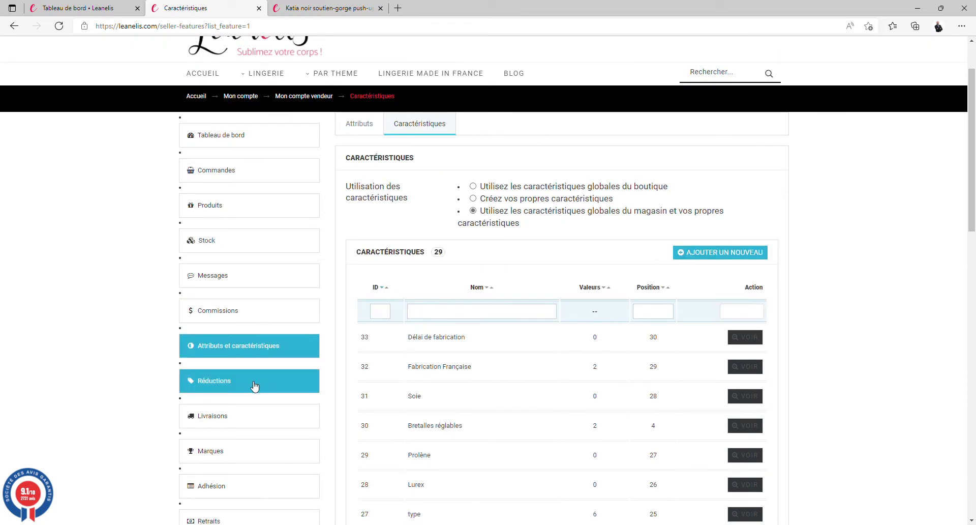
scroll(245, 416, "up", 2)
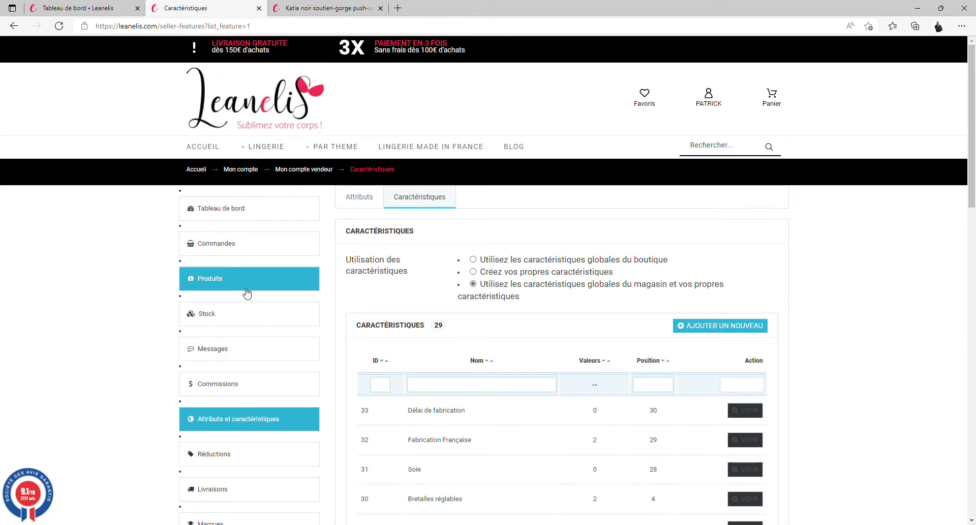
left_click(227, 287)
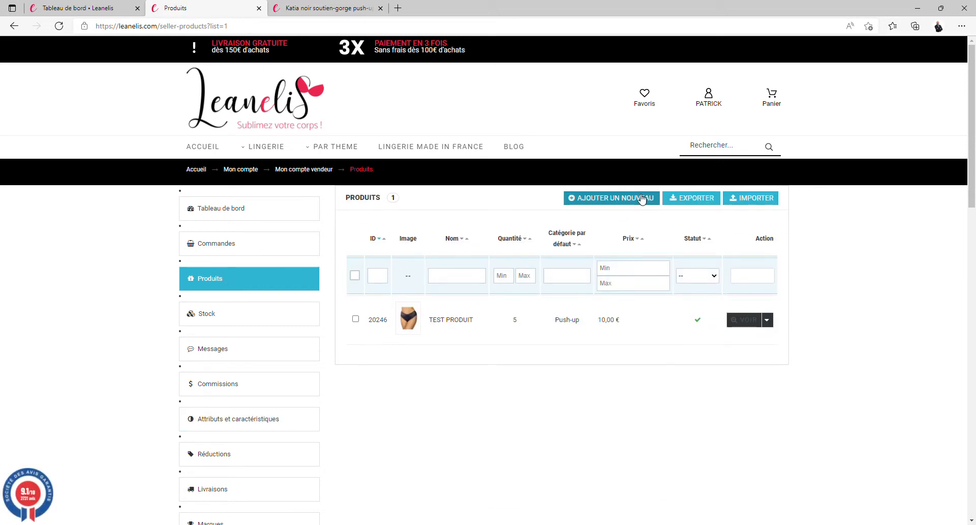
left_click(610, 203)
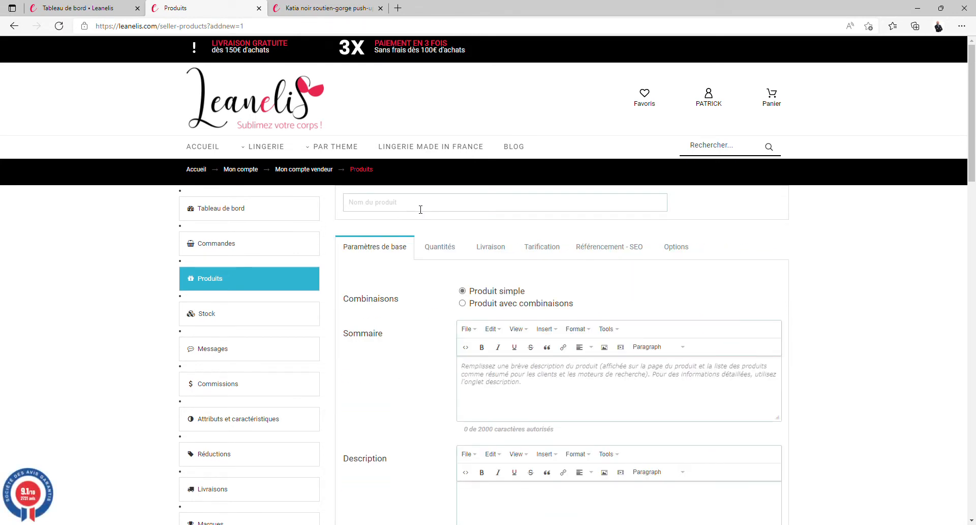
Examine the product title and its matching URL wording on the existing Katia noir push-up bra page.
left_click(327, 9)
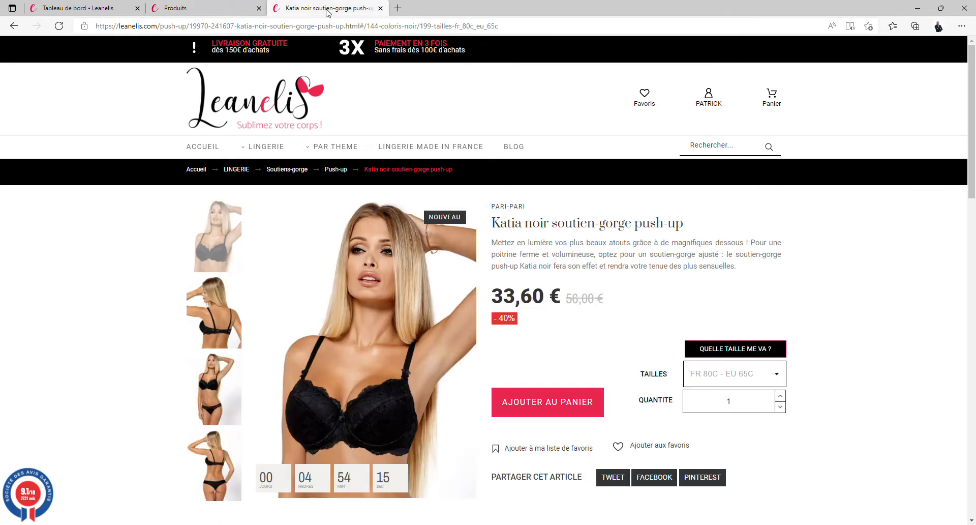
left_click_drag(494, 228, 684, 229)
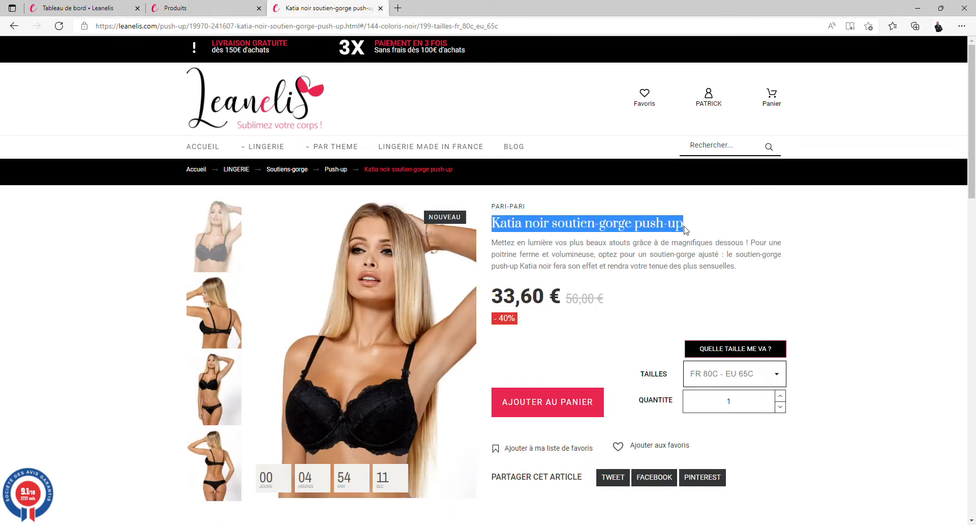
left_click_drag(237, 26, 348, 35)
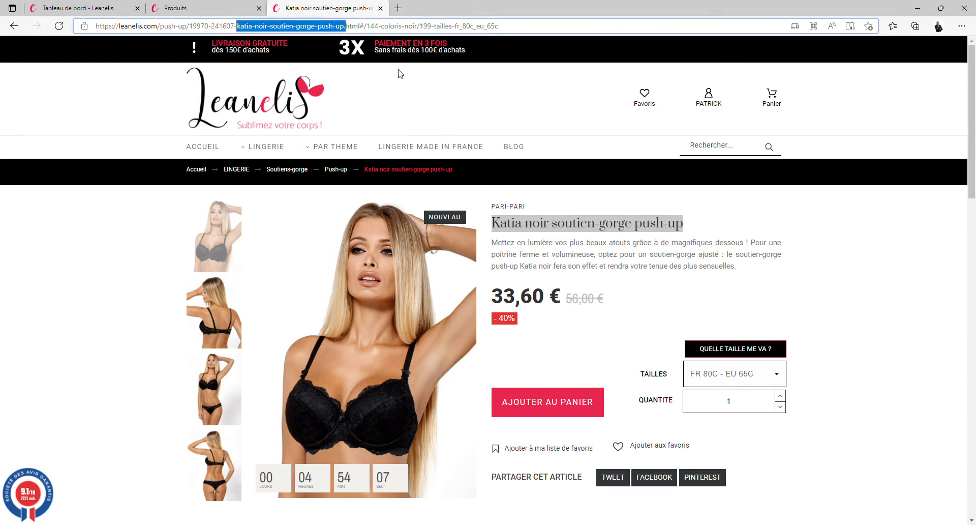
left_click(539, 233)
left_click_drag(498, 225, 557, 230)
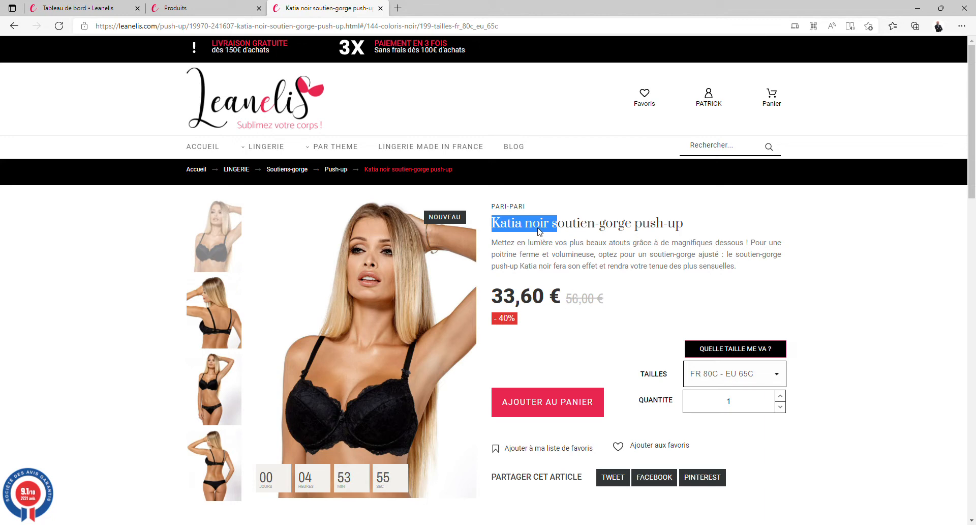
left_click(571, 232)
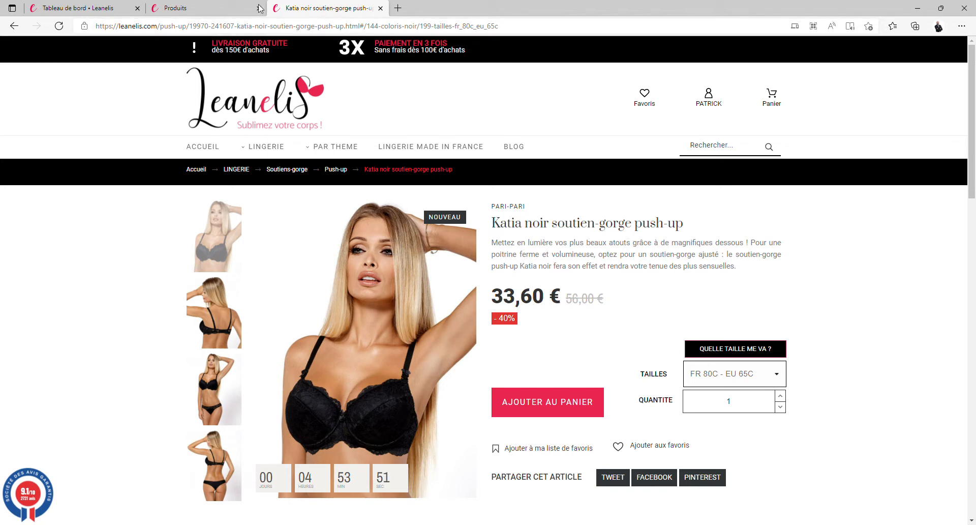
Name the new product "Katia noir soutien-gorge Push up" and set it as a product with combinations.
left_click(204, 8)
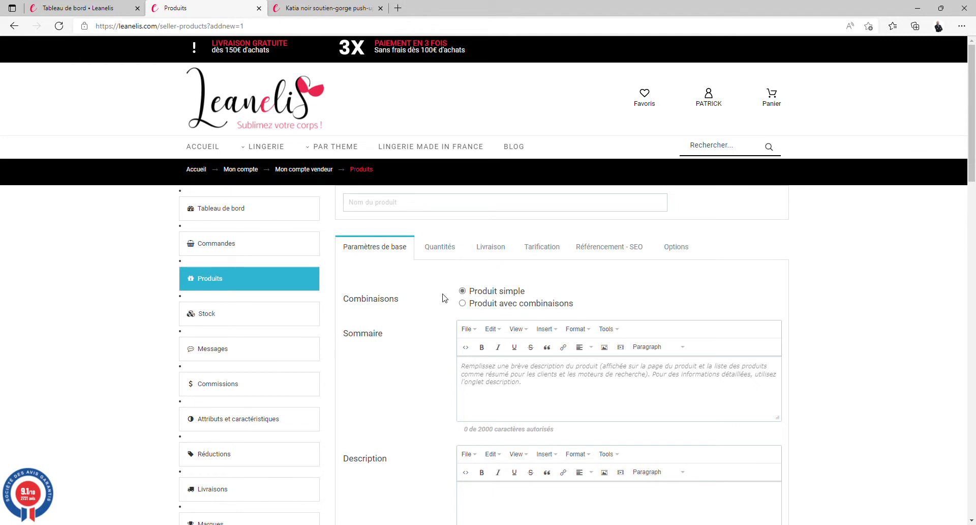
type("K")
scroll(424, 261, "down", 1)
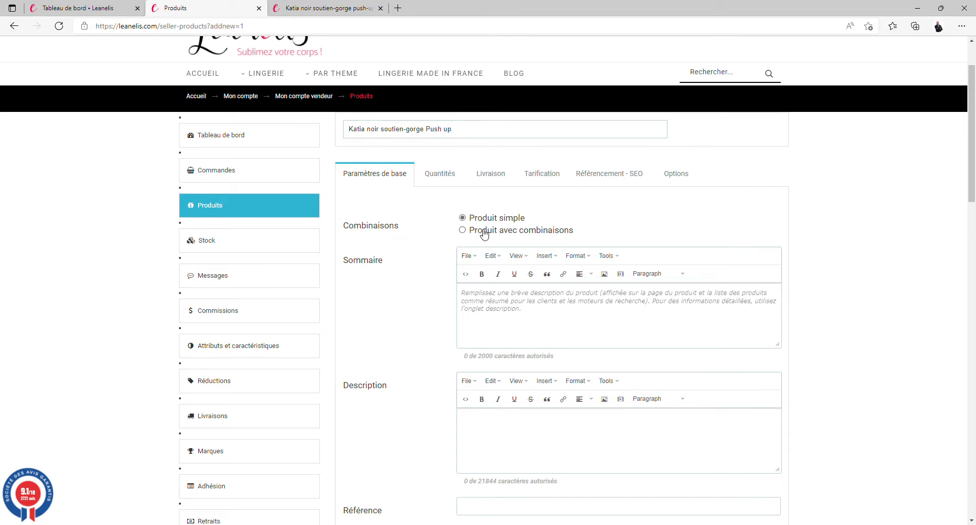
left_click(515, 234)
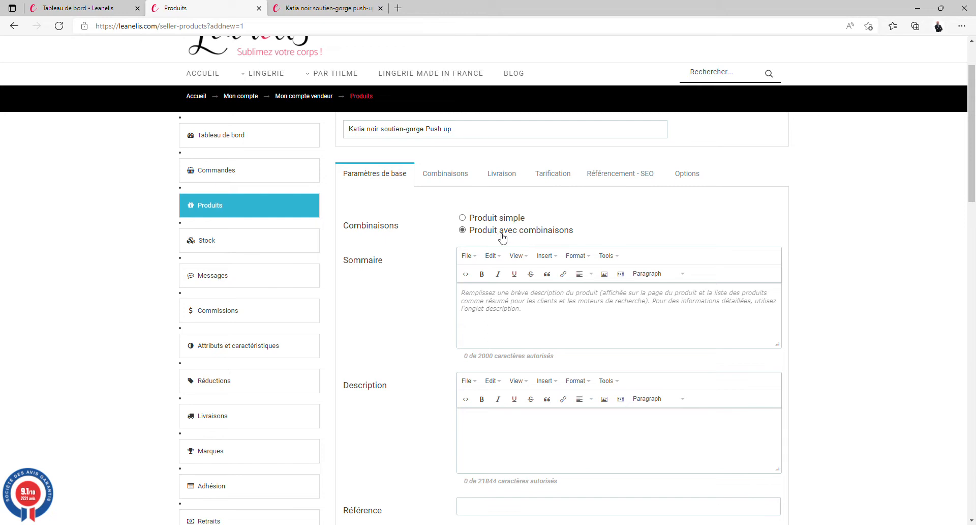
scroll(436, 262, "down", 1)
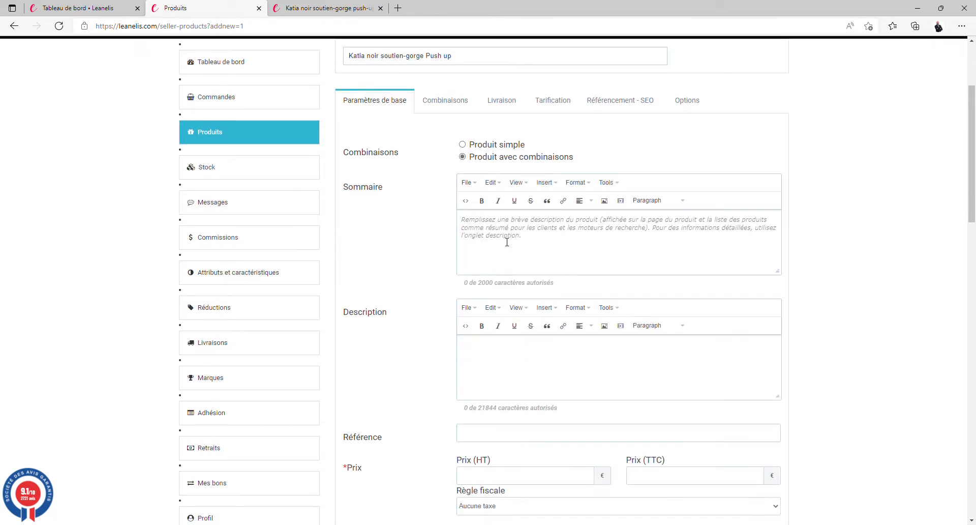
Read the short summary on the existing Katia product page and return to the new product's Sommaire field.
key("ctrl+Tab")
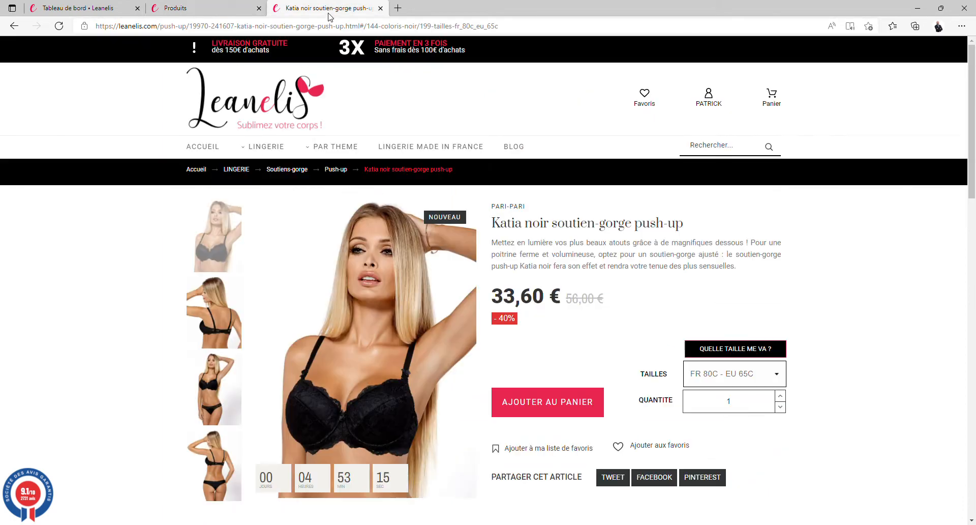
left_click_drag(498, 246, 736, 276)
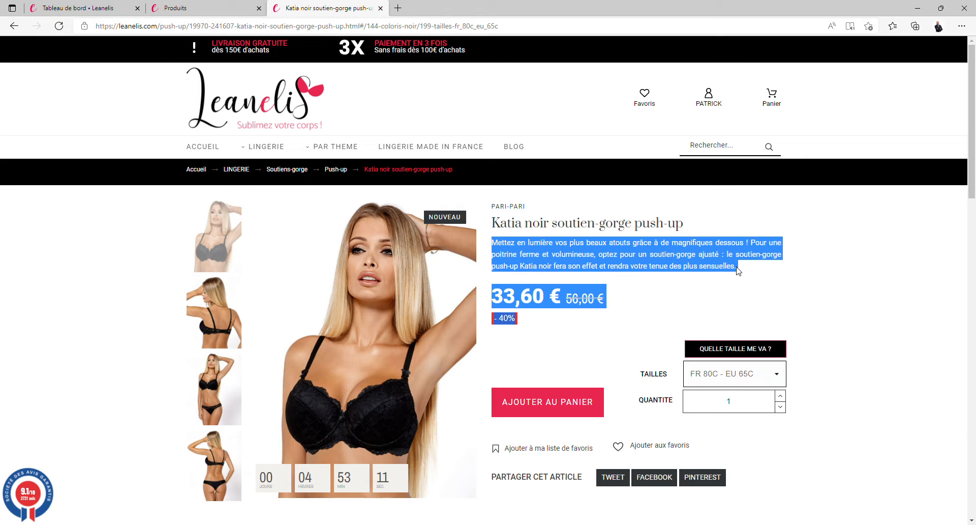
left_click(728, 268)
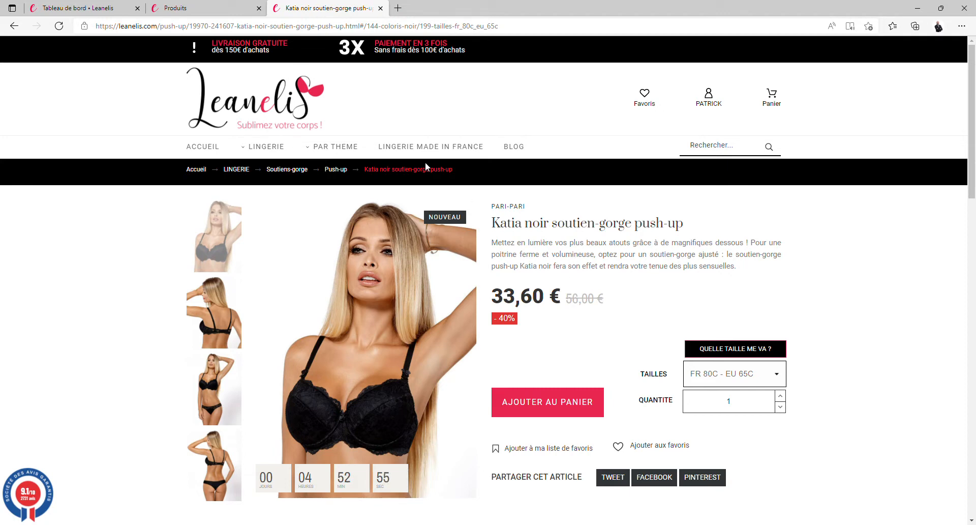
left_click(213, 8)
left_click(521, 233)
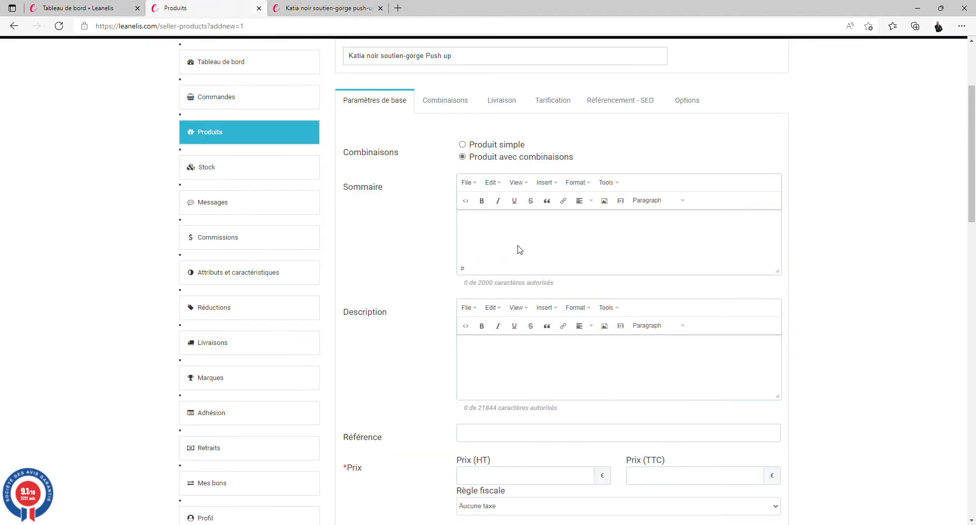
Read the full description on the existing Katia product page and return to the new product's Description field.
left_click(319, 10)
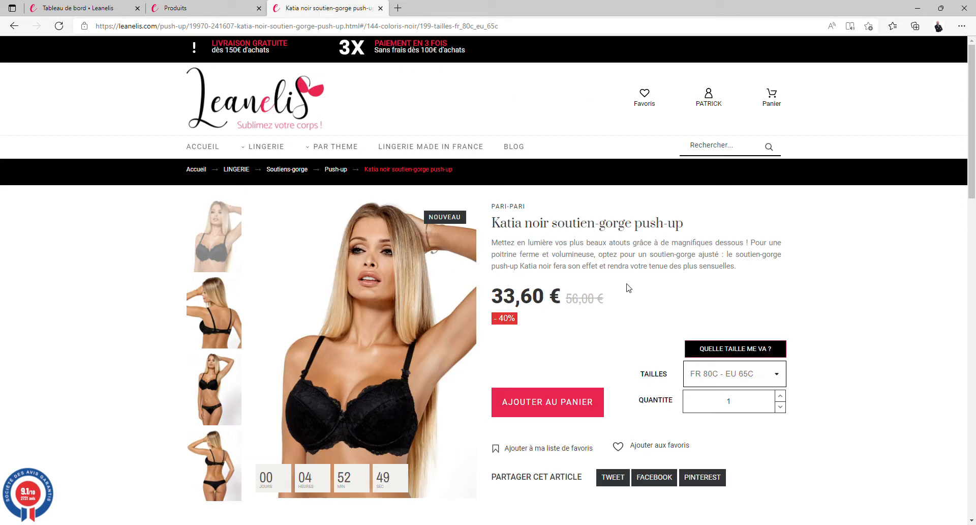
scroll(629, 288, "down", 5)
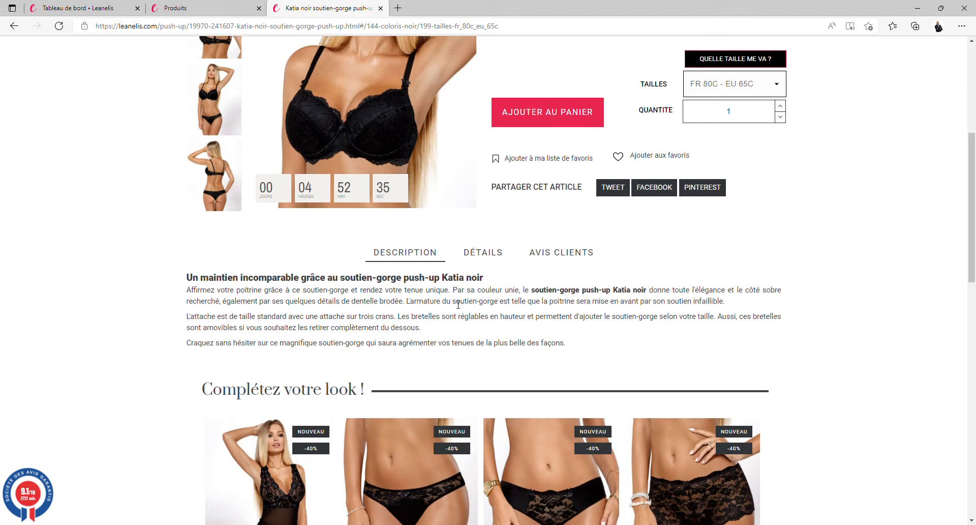
scroll(486, 310, "up", 5)
left_click(231, 9)
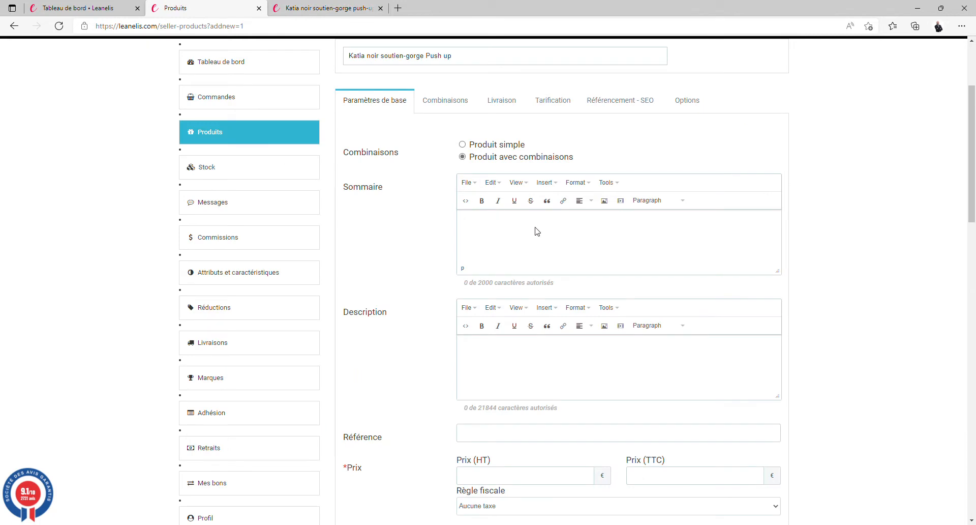
left_click(508, 357)
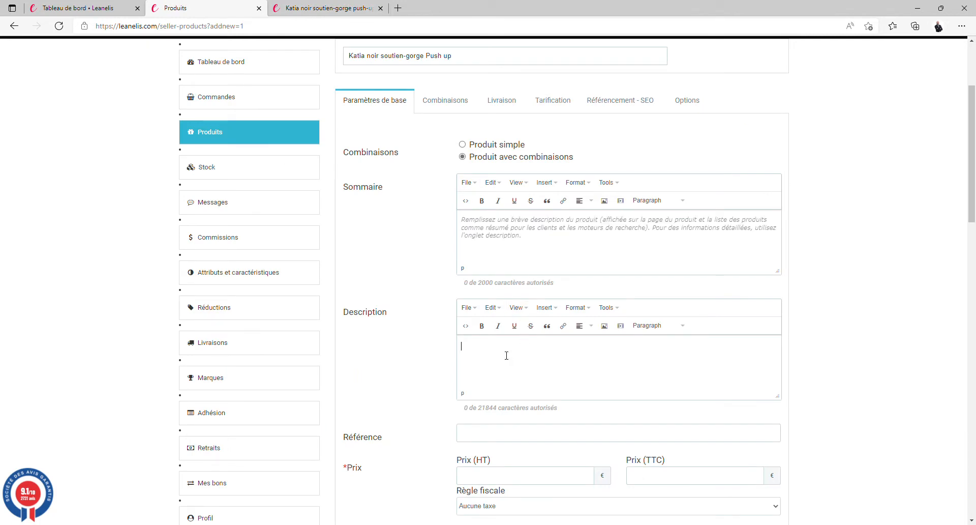
Consult the reference in the existing Katia page's details and set the new product's reference to pari-katia-soutiengorge.
scroll(506, 355, "down", 1)
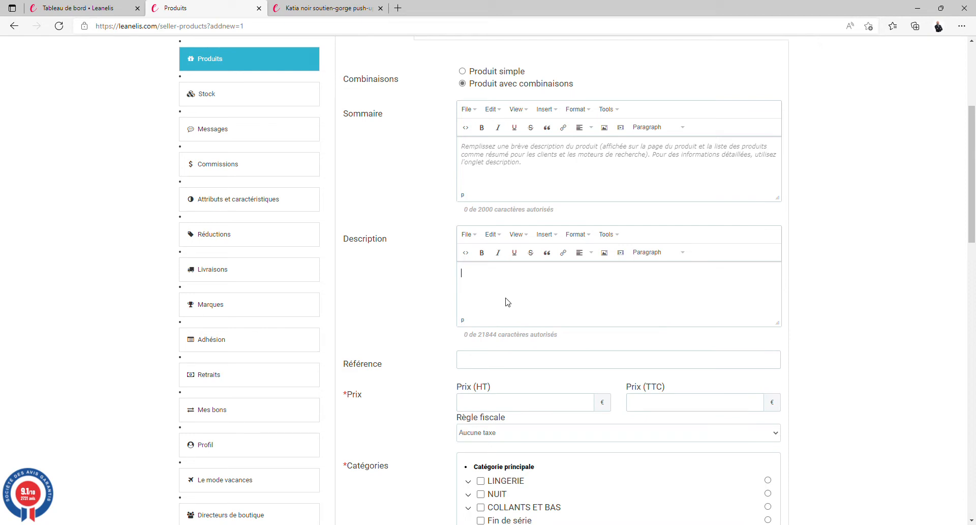
scroll(488, 361, "down", 1)
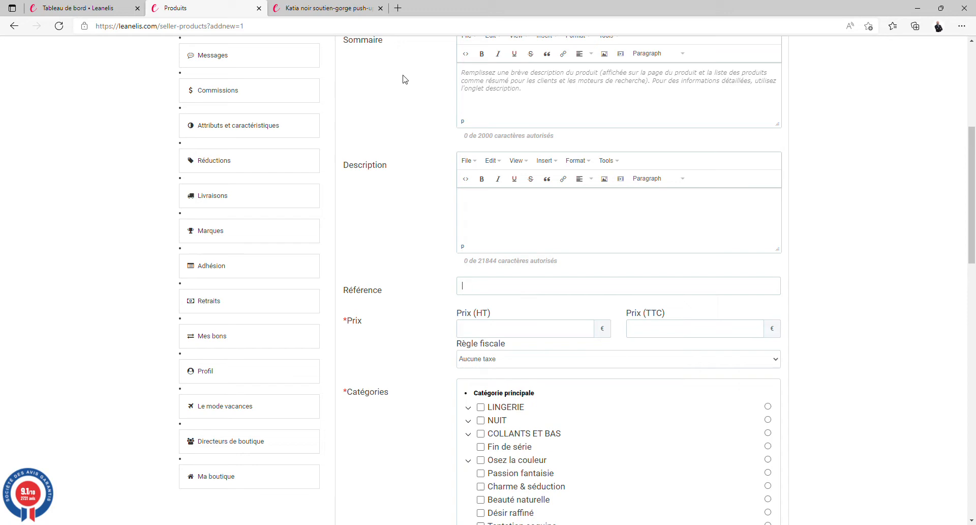
left_click(344, 7)
scroll(473, 340, "down", 7)
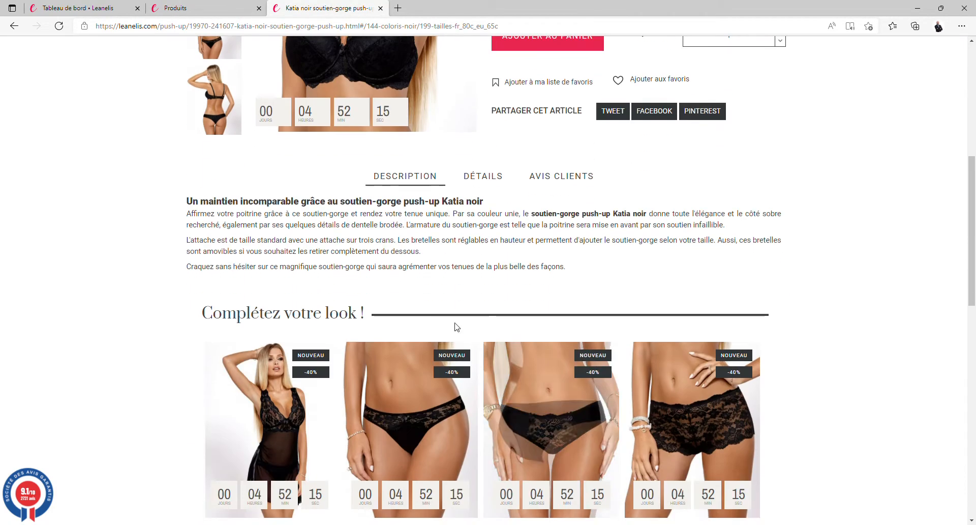
left_click(484, 178)
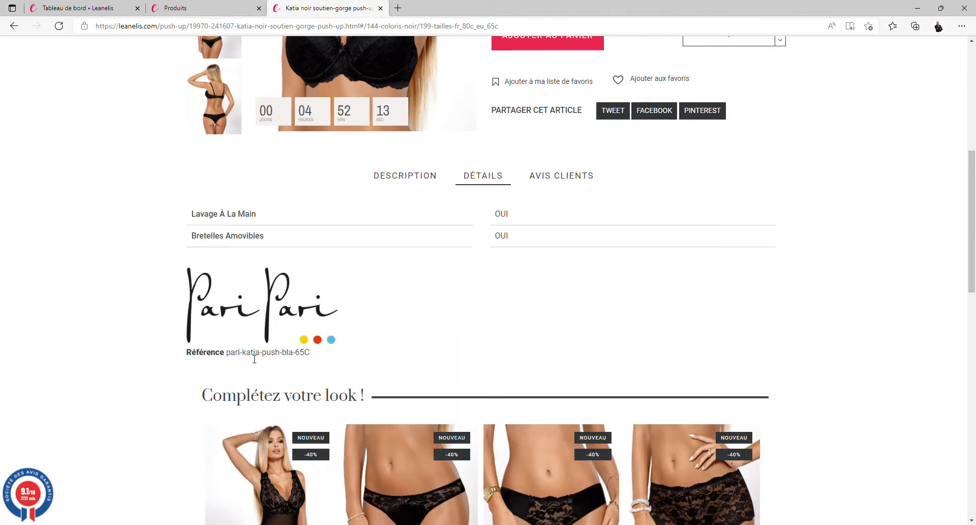
left_click_drag(231, 357, 309, 357)
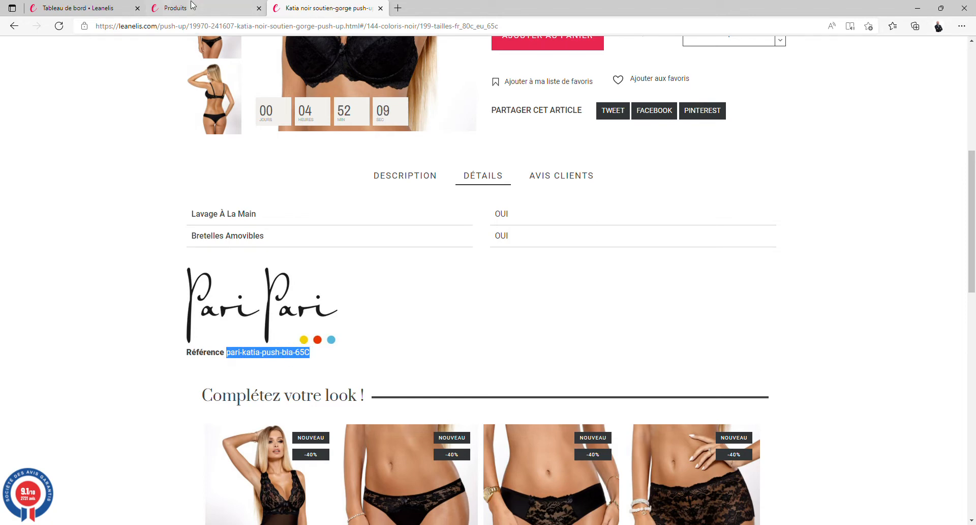
left_click(219, 8)
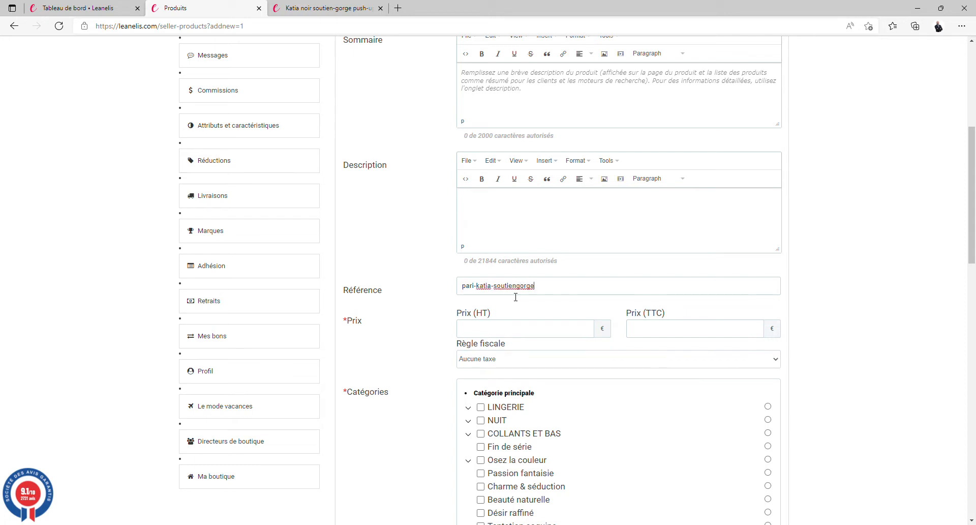
Look up the original price on the existing Katia page and set Prix (TTC) to 56 € with the TVA FRANCE 20% tax rule.
left_click(315, 10)
scroll(542, 249, "up", 5)
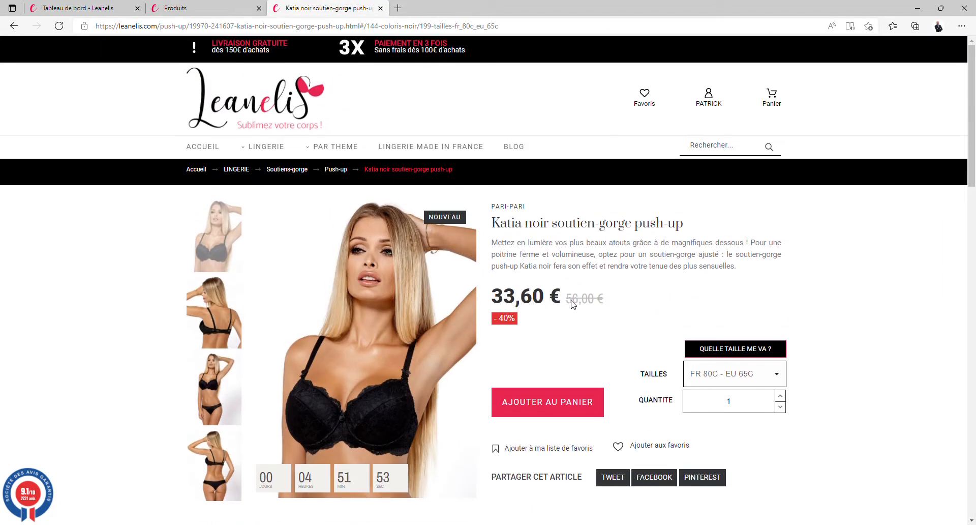
left_click(234, 4)
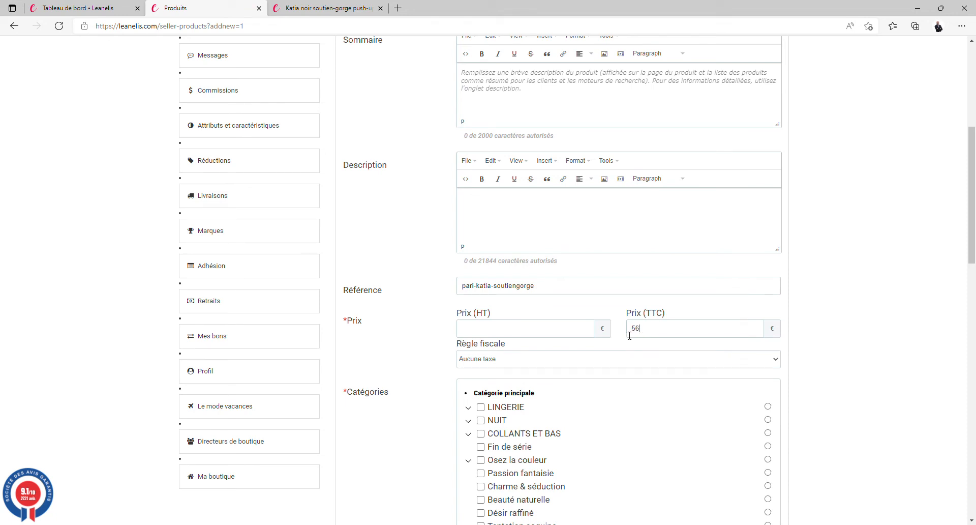
left_click(502, 409)
left_click(326, 13)
left_click(239, 8)
left_click_drag(673, 337, 608, 333)
type("56")
left_click(409, 337)
Assign the product to LINGERIE > Soutiens-gorge > Push-up and make Push-up its main category.
scroll(409, 338, "down", 3)
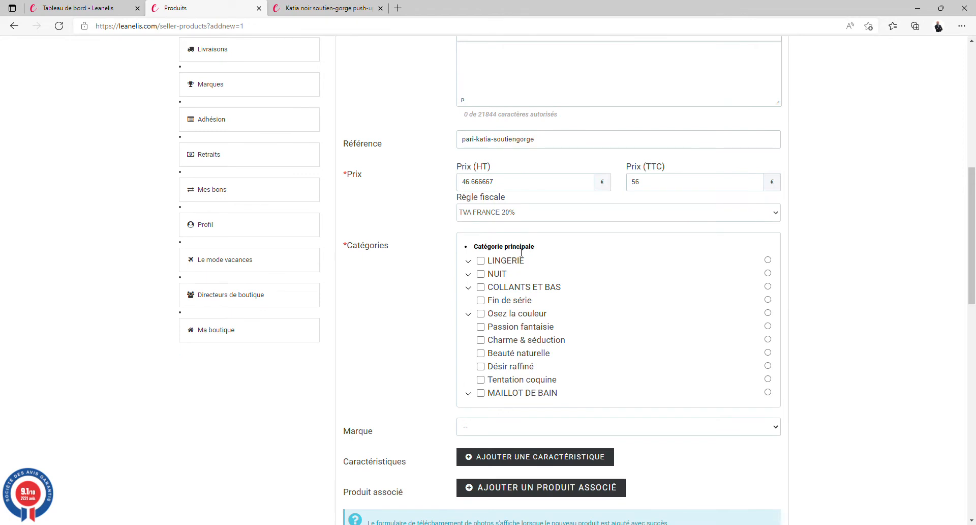
left_click(470, 262)
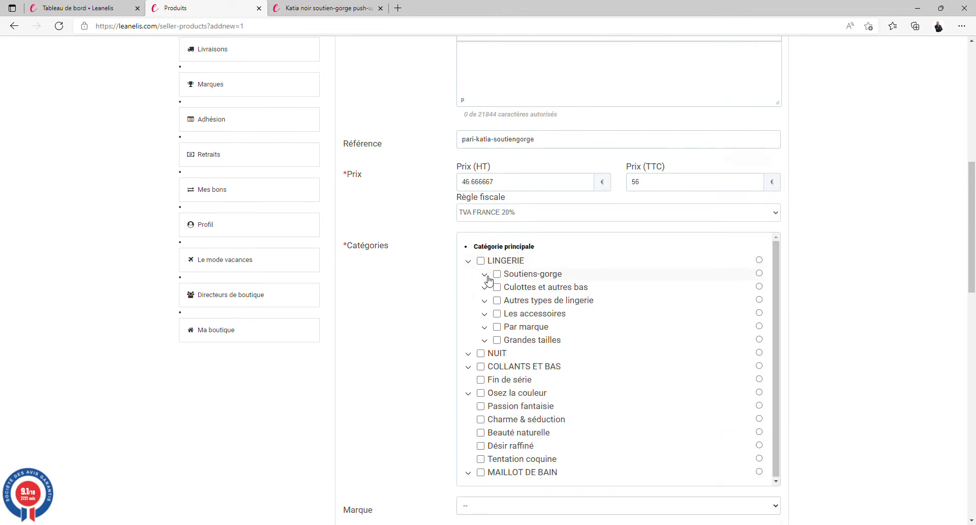
left_click(485, 275)
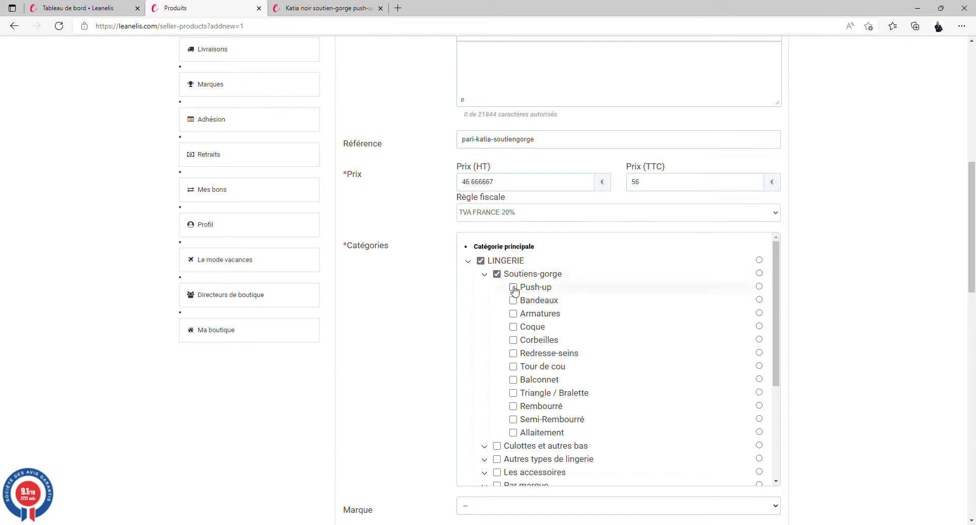
left_click(514, 289)
left_click(760, 288)
Look through the remaining product categories, including Par marque, Grandes tailles and Osez la couleur.
scroll(488, 320, "down", 3)
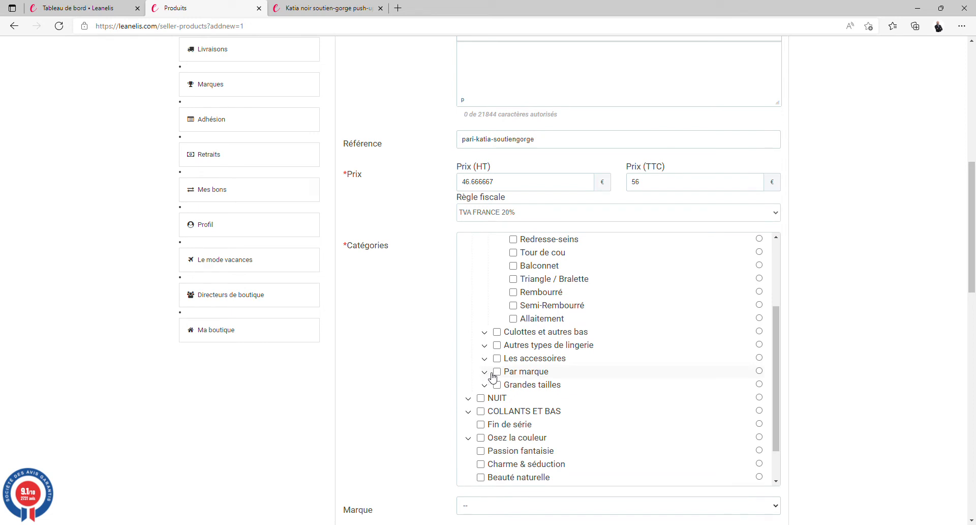
scroll(492, 377, "down", 1)
left_click(469, 403)
left_click(469, 402)
left_click(469, 402)
scroll(477, 410, "down", 1)
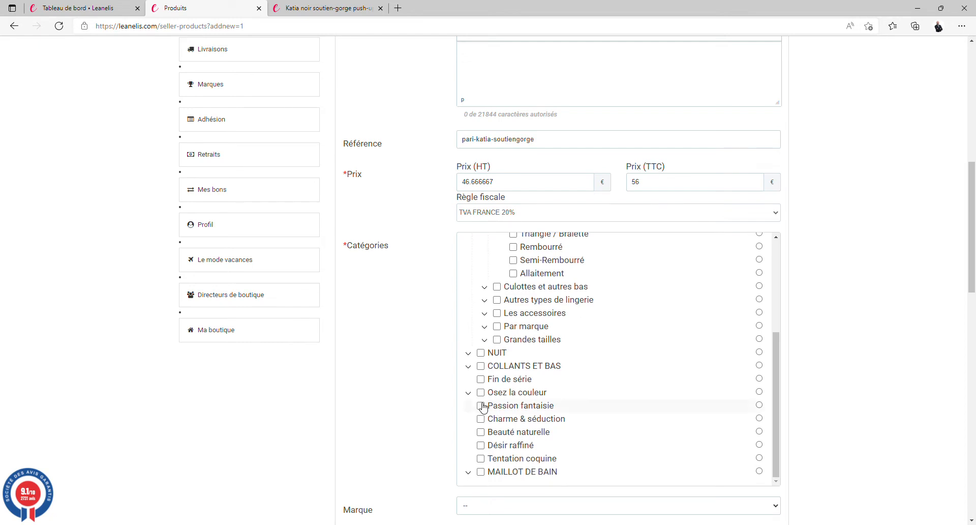
scroll(483, 407, "down", 2)
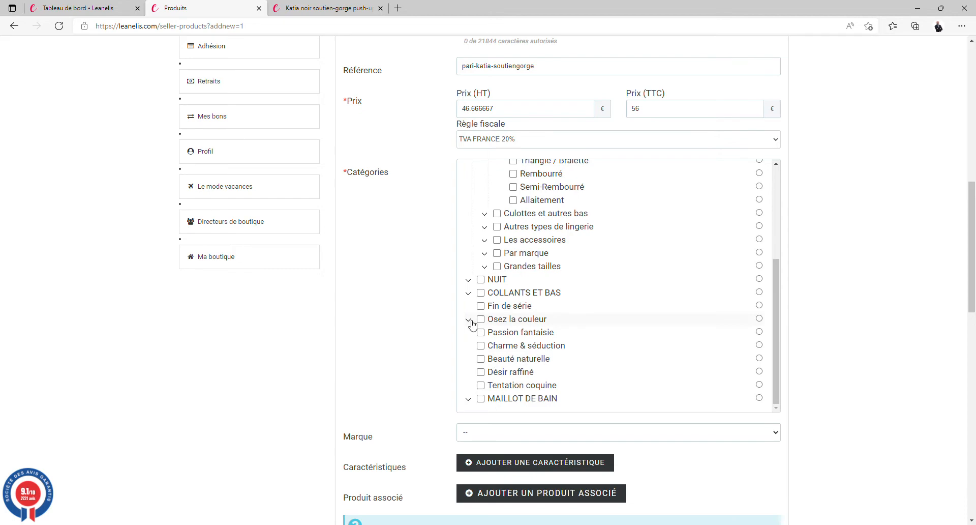
scroll(471, 322, "up", 3)
Set the brand to PARI-PARI and add the characteristic Bretelles amovibles with the predefined value OUI.
scroll(389, 333, "down", 4)
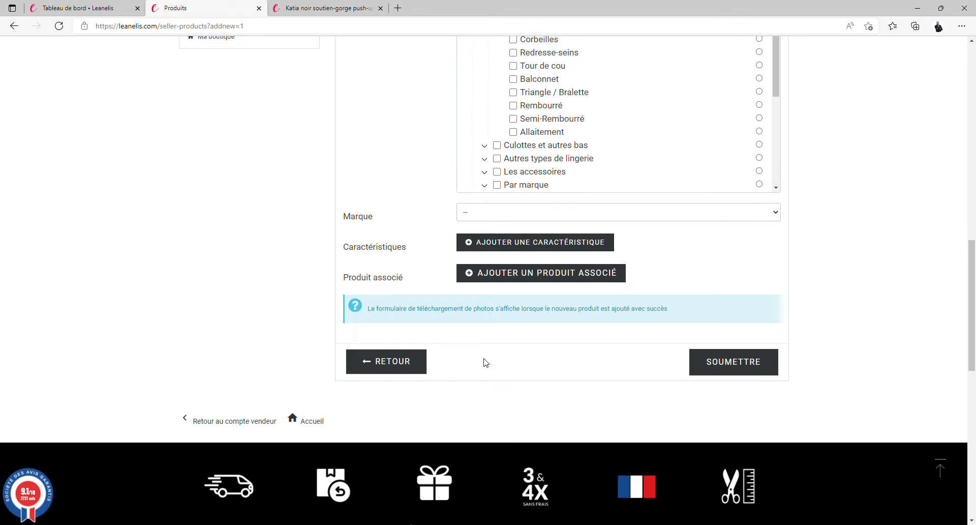
left_click(490, 244)
left_click(527, 245)
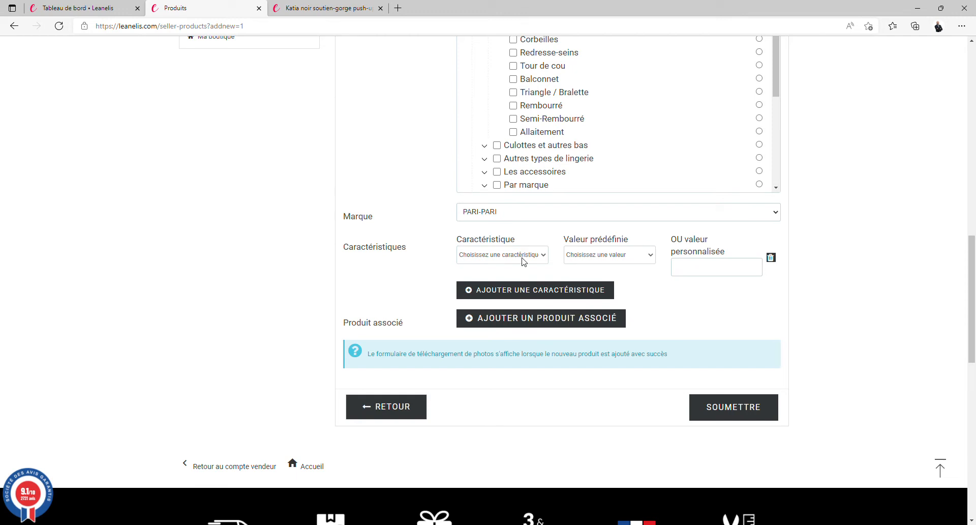
left_click(496, 290)
left_click(596, 262)
left_click(585, 278)
left_click(583, 283)
left_click(586, 260)
left_click(585, 268)
key("BackSpace")
key("BackSpace")
key("BackSpace")
key("BackSpace")
key("BackSpace")
left_click(588, 278)
Add a second characteristic, Lavage à la main, with the predefined value OUI.
left_click(550, 291)
left_click(529, 304)
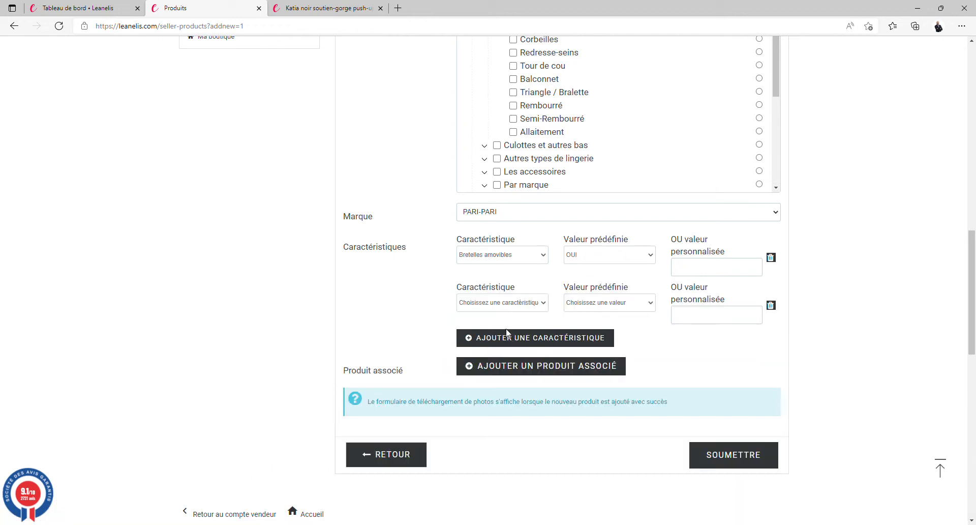
left_click(491, 357)
left_click(583, 328)
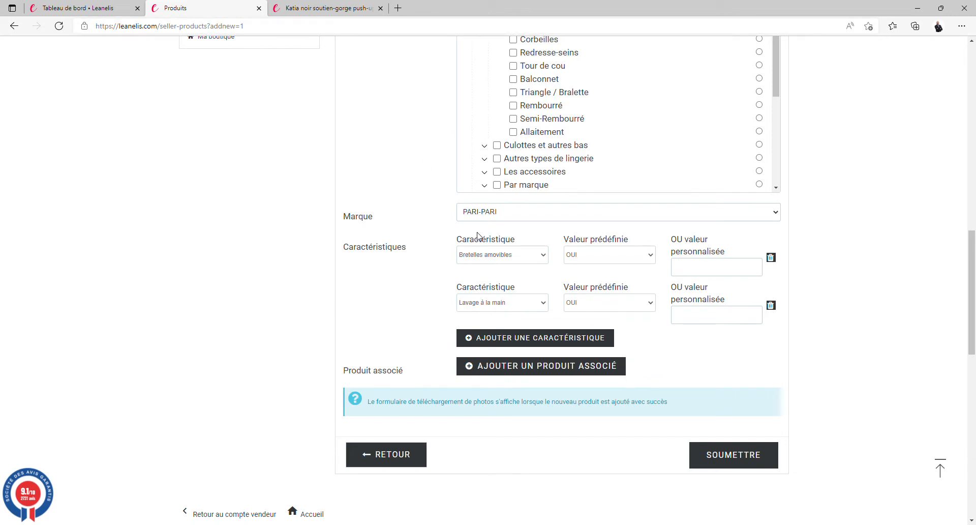
Review the description and details on the existing Katia page and add a Nylon characteristic with the custom value 5%.
left_click(348, 11)
scroll(531, 327, "down", 5)
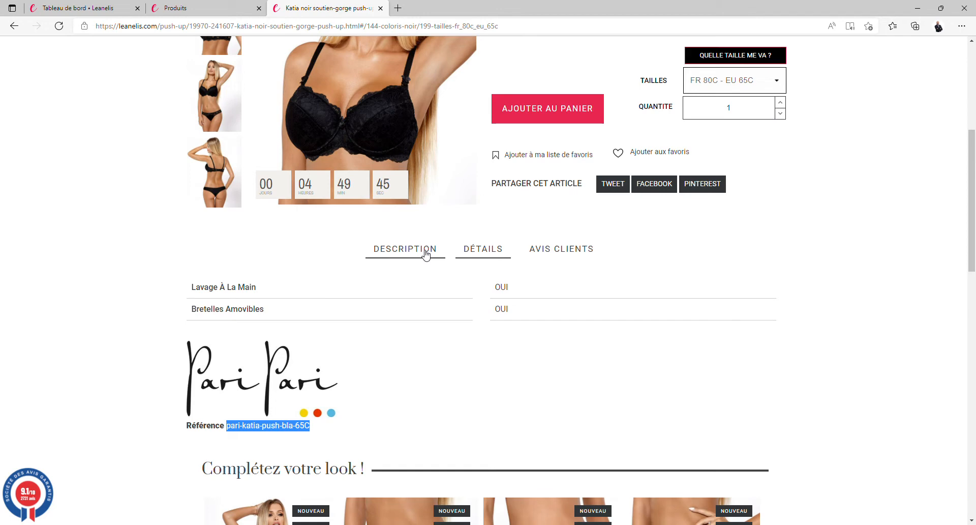
left_click(426, 254)
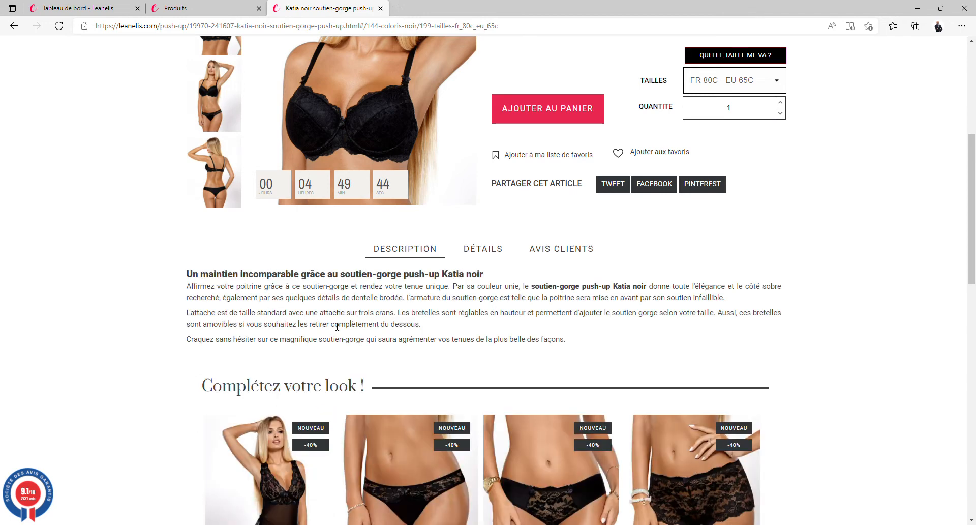
left_click(486, 253)
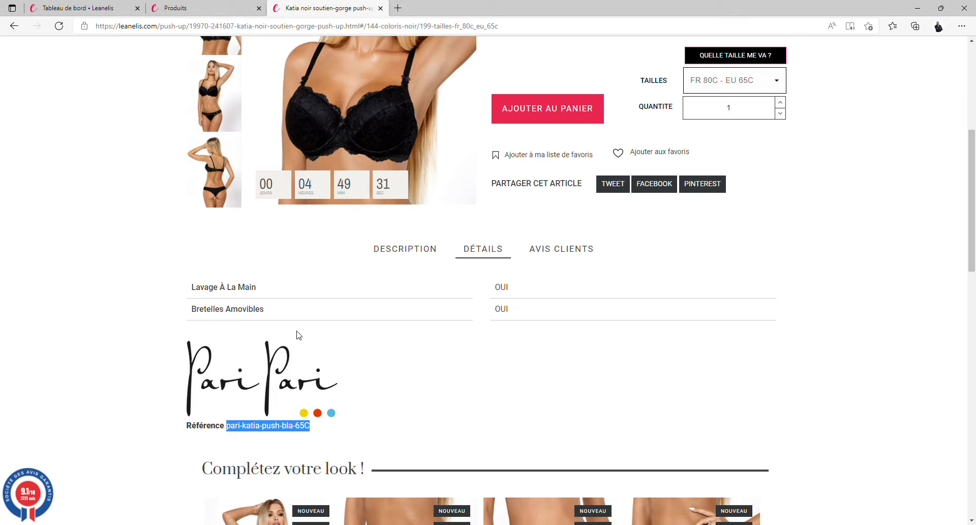
left_click(230, 6)
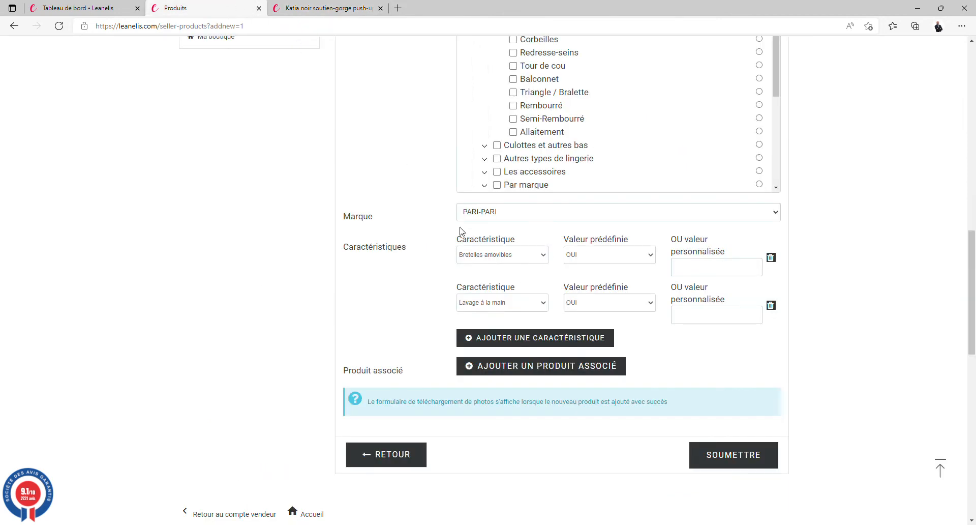
left_click(500, 338)
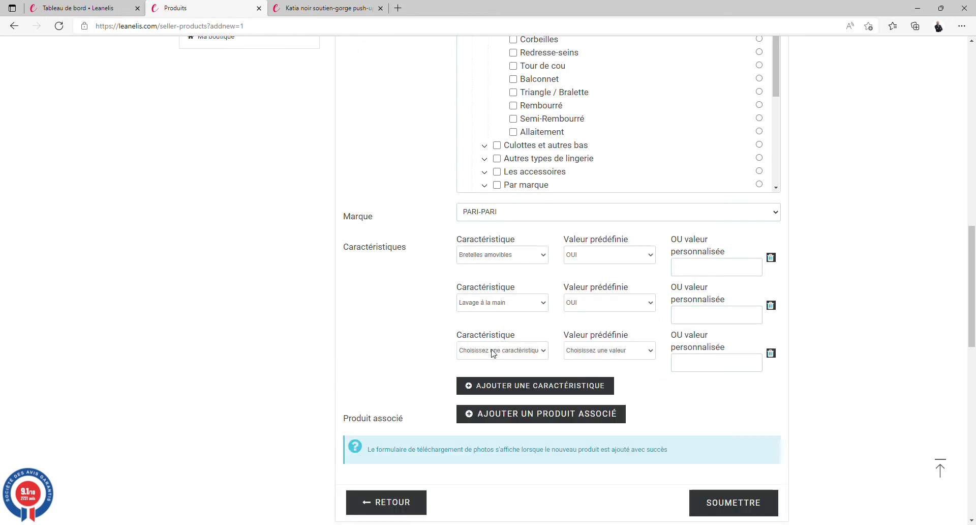
left_click(476, 465)
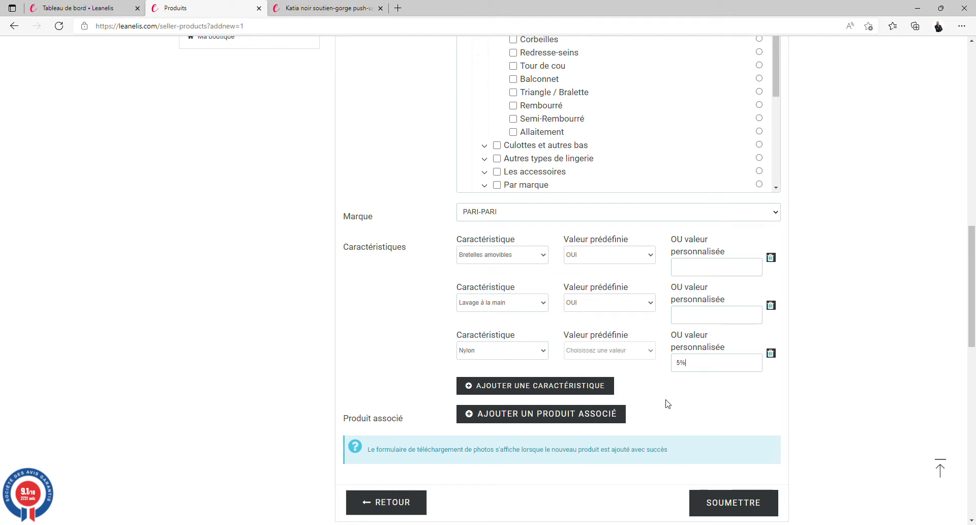
Review the completed basic settings and examine the associated products under Complétez votre look on the existing Katia page.
scroll(667, 405, "down", 2)
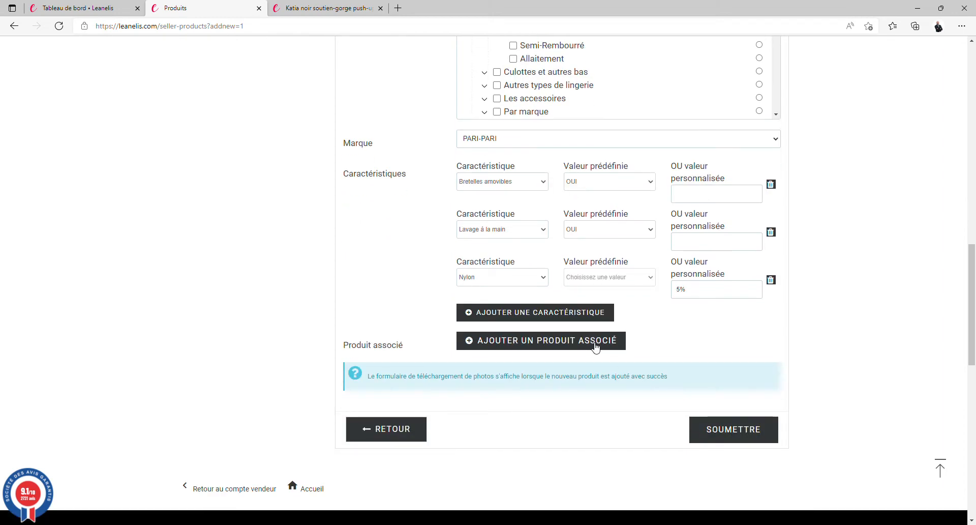
scroll(534, 344, "up", 10)
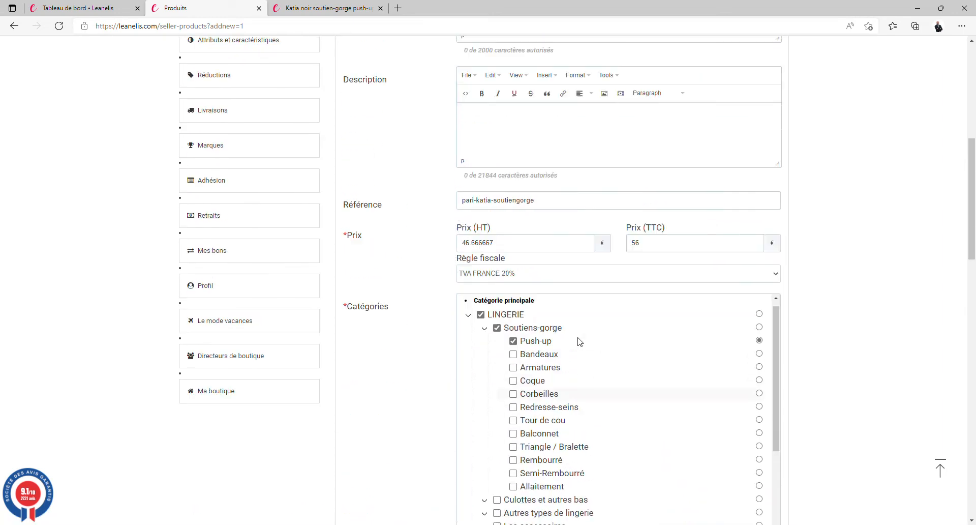
scroll(517, 290, "down", 11)
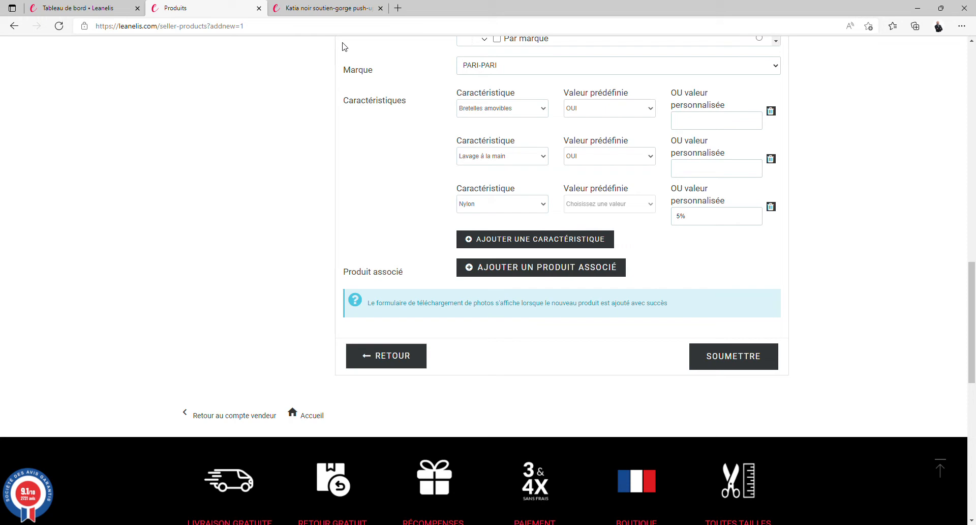
left_click(327, 9)
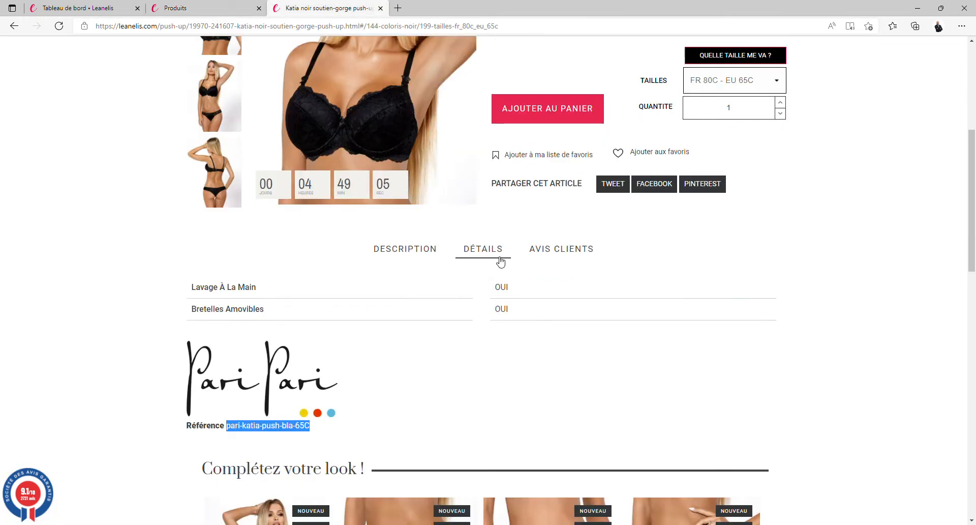
scroll(499, 266, "down", 4)
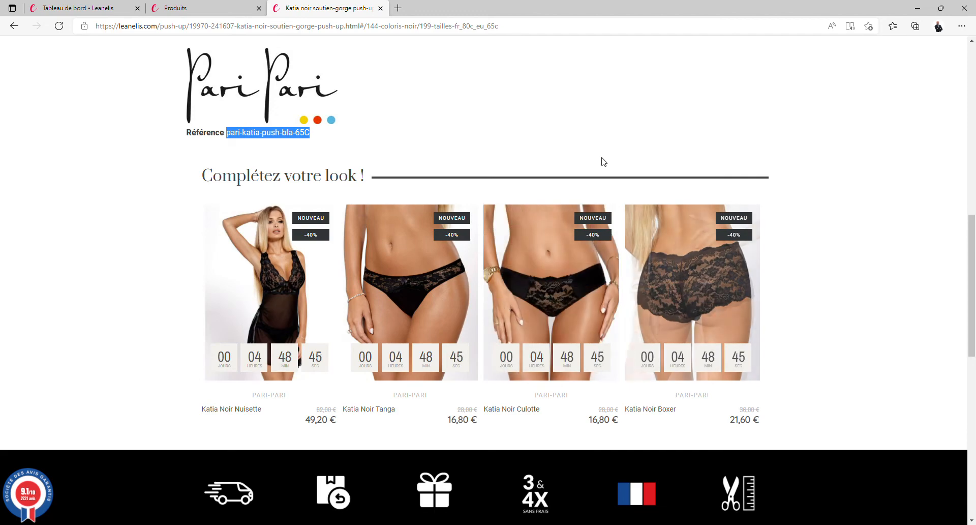
scroll(585, 173, "up", 7)
scroll(559, 178, "up", 5)
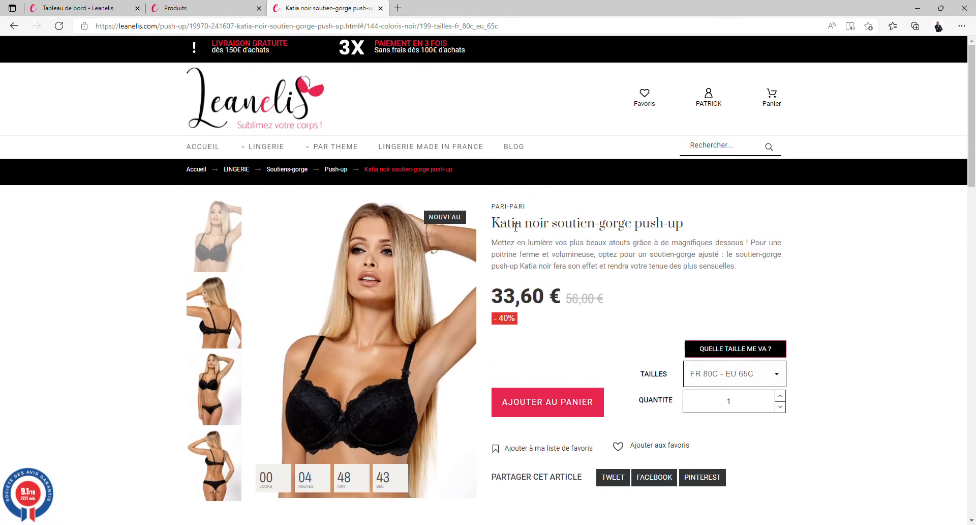
left_click(204, 7)
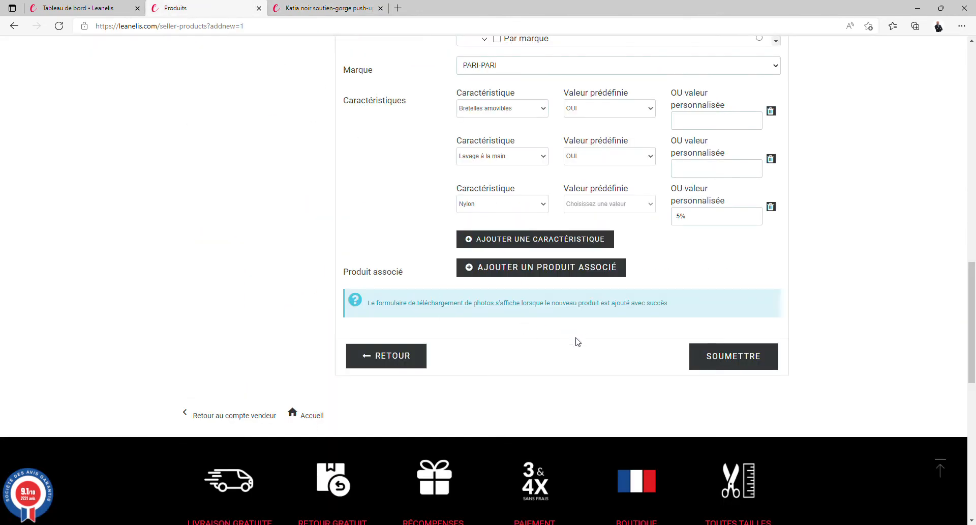
Open the new product's combination settings, try the Coloris value Noir / Bleu as an attribute and remove it again.
scroll(574, 346, "up", 18)
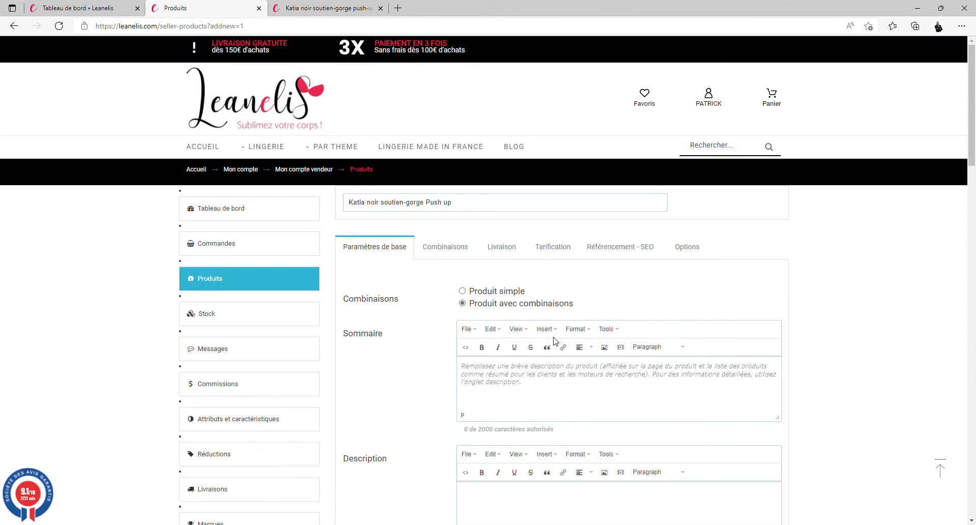
left_click(450, 253)
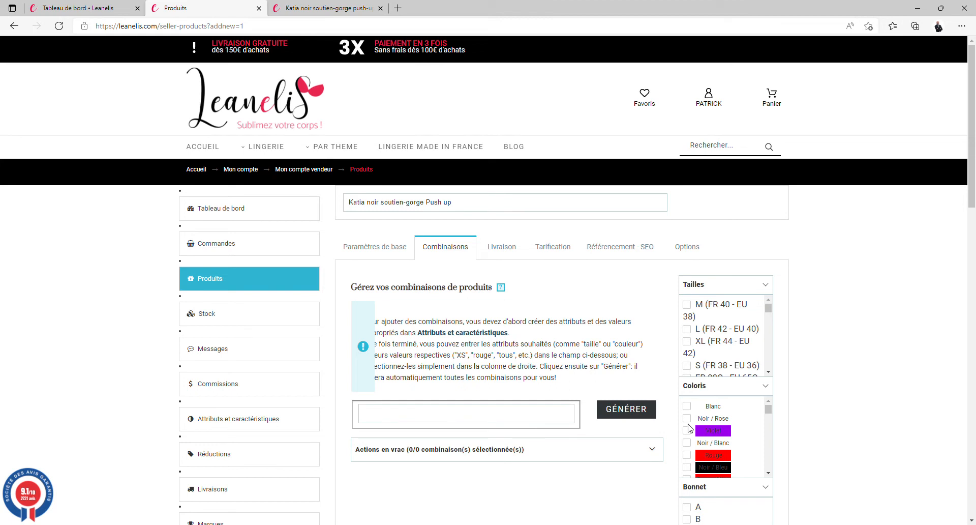
left_click(687, 467)
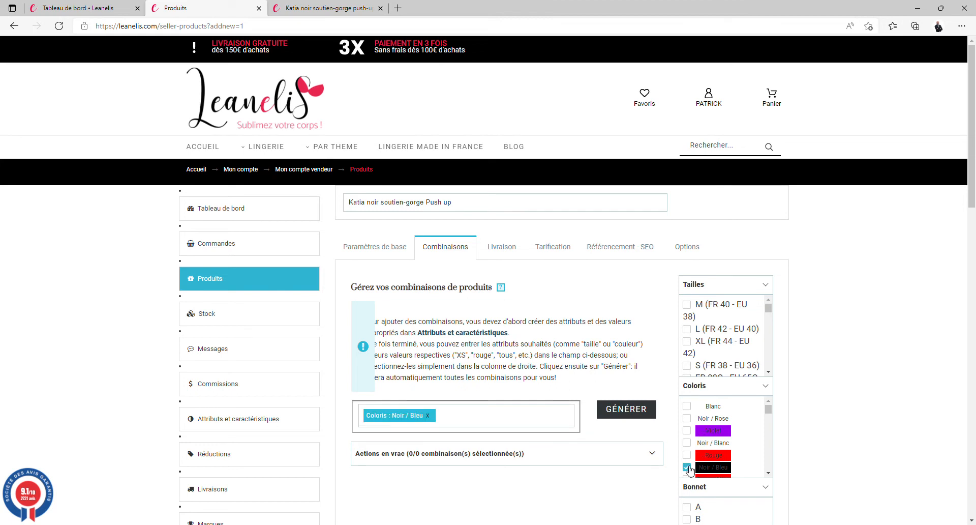
left_click(428, 415)
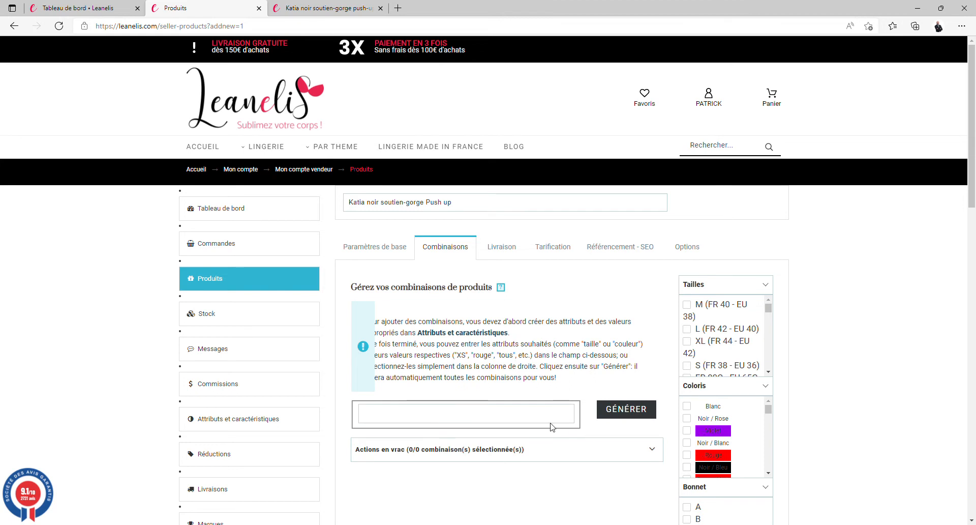
Select the Coloris value Noir and the Tailles values FR 80C, 80D, 80E, 80F, 85B and 85C as combination attributes.
scroll(702, 446, "down", 3)
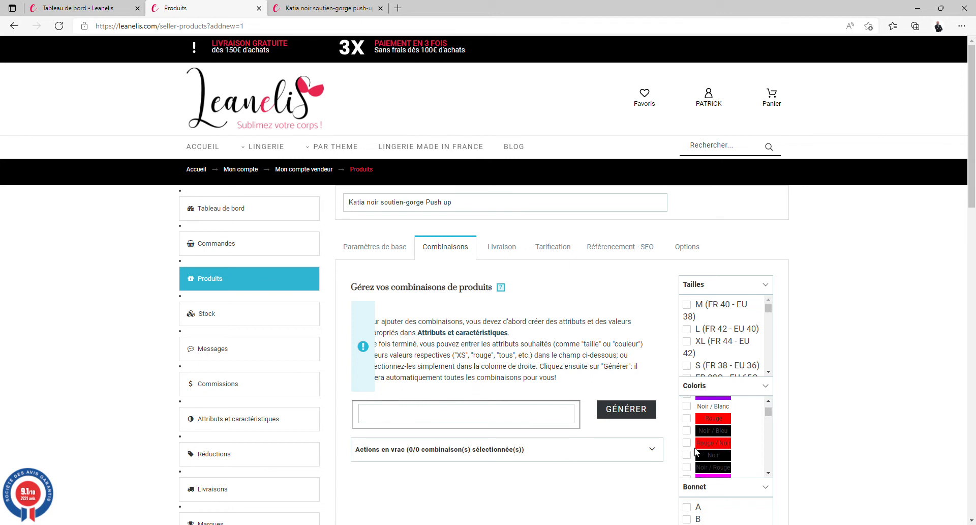
left_click(691, 456)
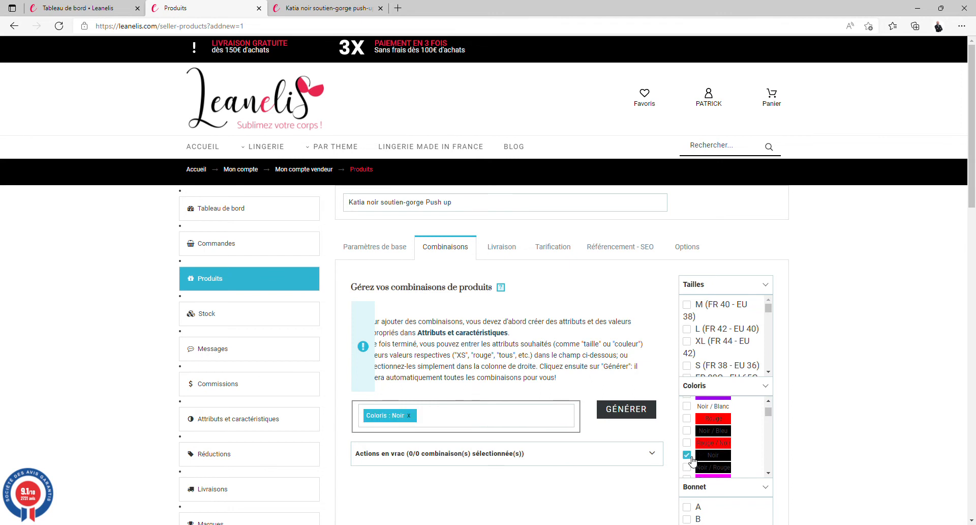
scroll(711, 338, "down", 1)
scroll(711, 339, "down", 3)
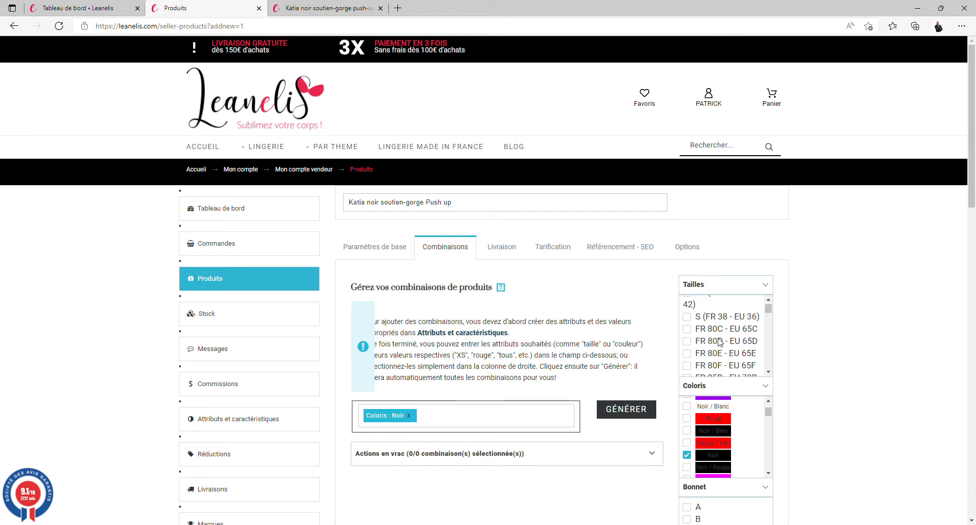
left_click(687, 329)
left_click(687, 341)
left_click(687, 353)
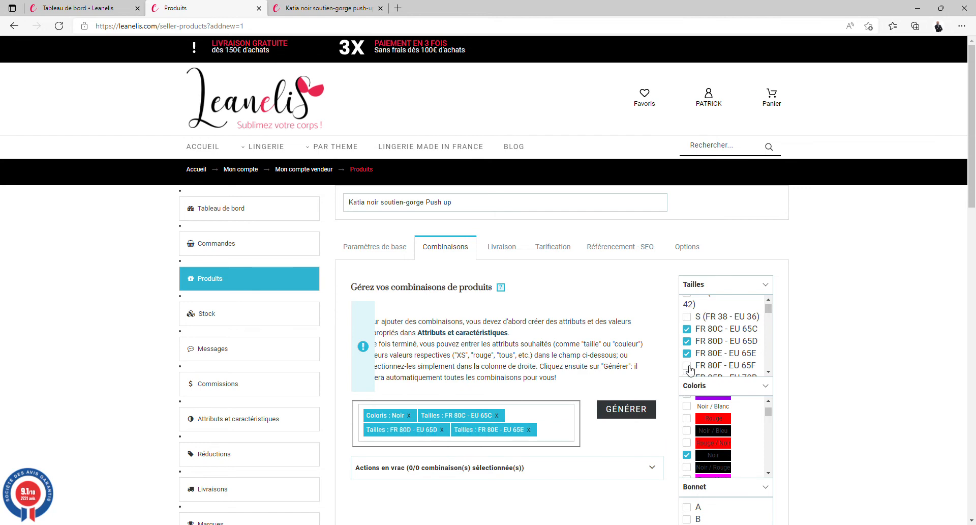
left_click(687, 365)
scroll(691, 358, "down", 1)
left_click(687, 353)
left_click(687, 366)
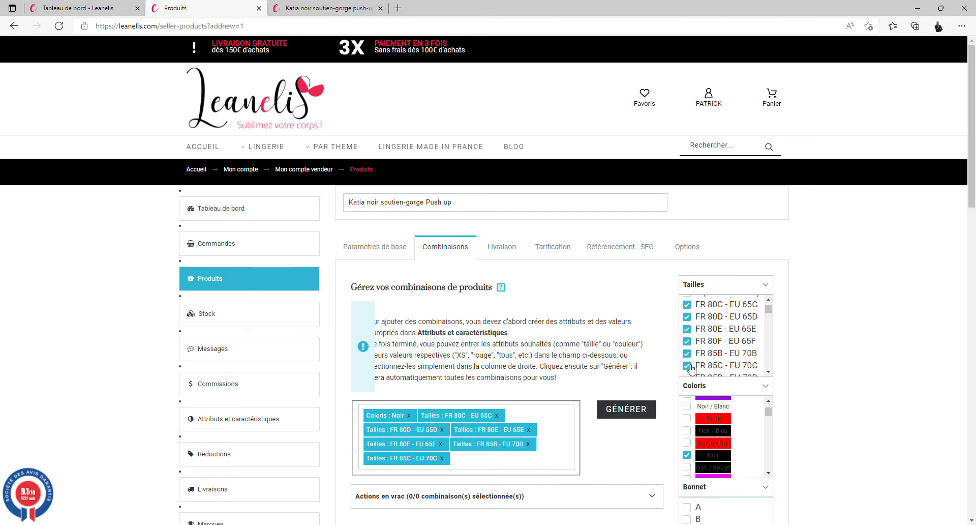
Generate the product combinations from the selected colour and sizes.
scroll(604, 406, "down", 2)
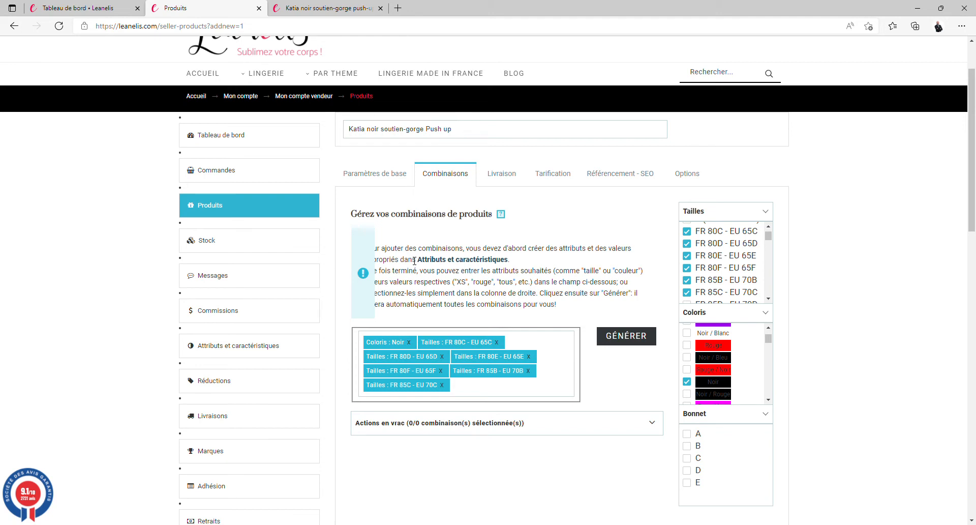
left_click_drag(350, 133, 385, 138)
left_click(620, 345)
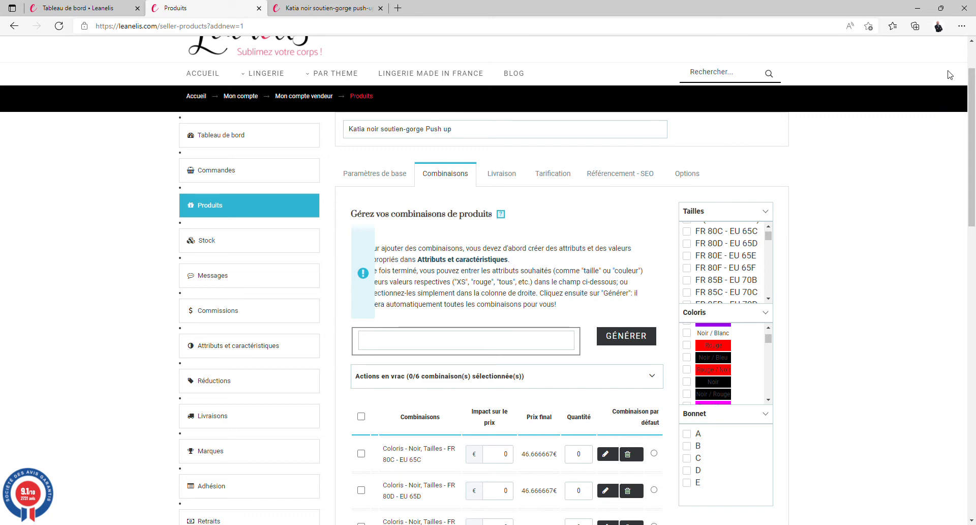
Set the combination quantities to 2 for FR 80C, 3 for 80D, 10 for 80E, 5 for 80F, 1 for 85B and 2 for 85C.
scroll(821, 254, "down", 3)
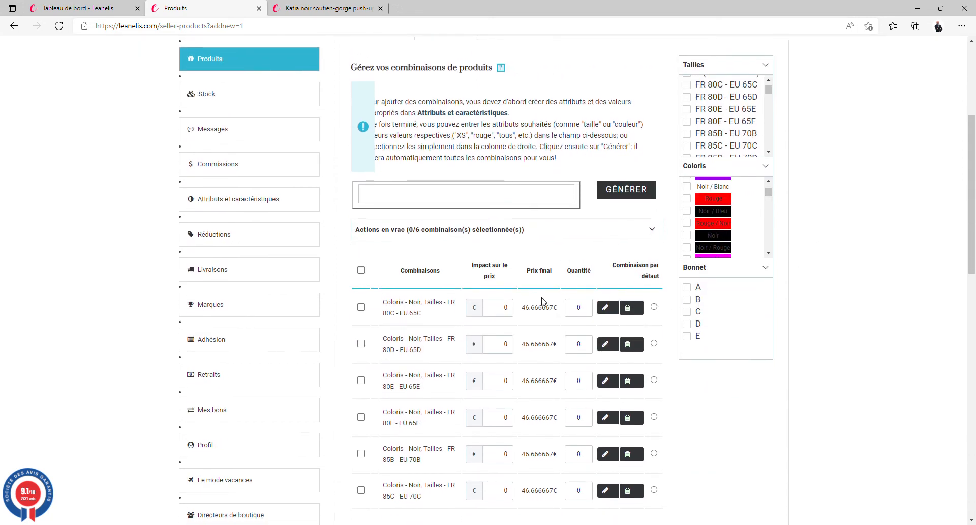
scroll(488, 320, "down", 2)
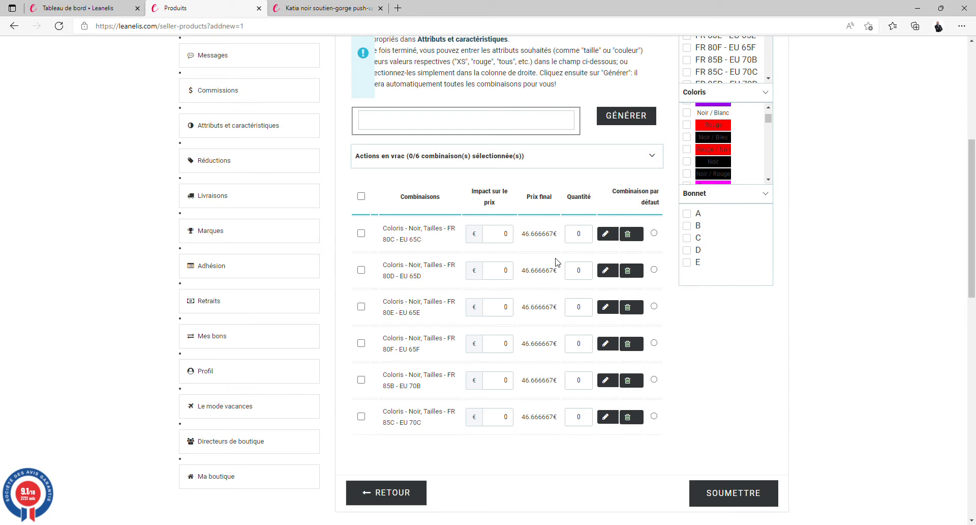
double_click(578, 234)
type("2")
double_click(578, 270)
type("3")
double_click(579, 307)
type("10")
double_click(585, 339)
type("5")
double_click(586, 381)
type("1")
double_click(590, 419)
type("2")
In the delivery settings, set the delivery time for in-stock products to "Expédié sous 1 à 2 jours".
scroll(664, 438, "up", 4)
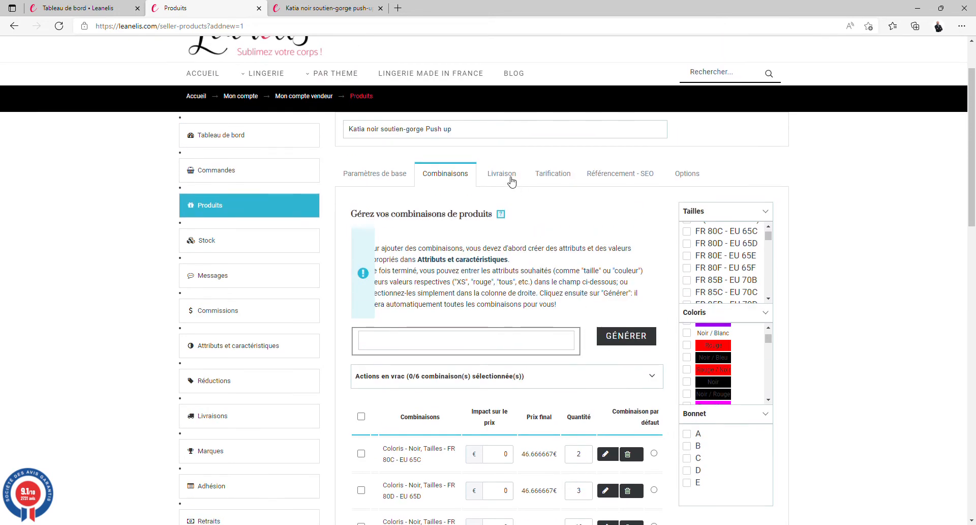
left_click(511, 182)
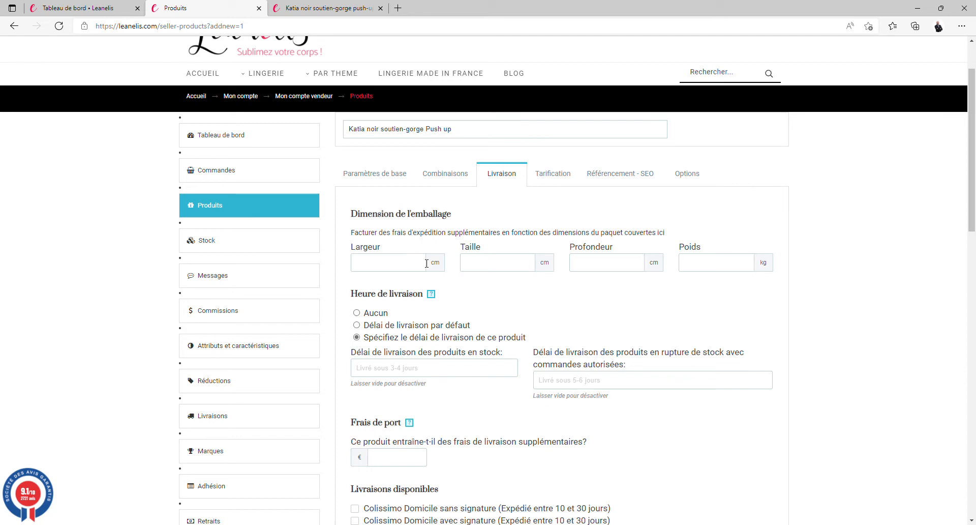
scroll(512, 291, "down", 2)
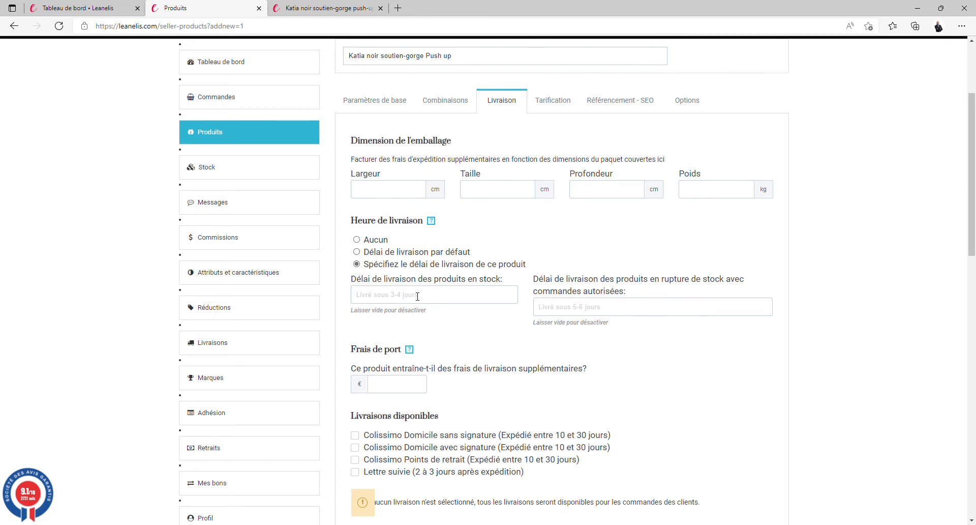
type("Expédié sous 1 à 2 jou")
Under Livraisons disponibles, try Lettre suivie and both Colissimo Domicile options, and clear the Colissimo choices again.
scroll(418, 302, "down", 1)
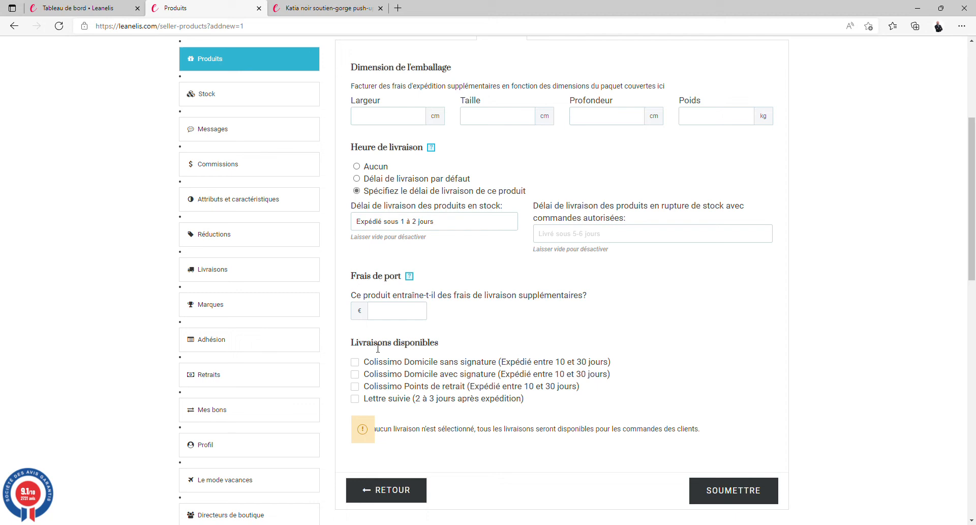
left_click_drag(377, 349, 409, 351)
left_click(438, 352)
scroll(414, 407, "down", 1)
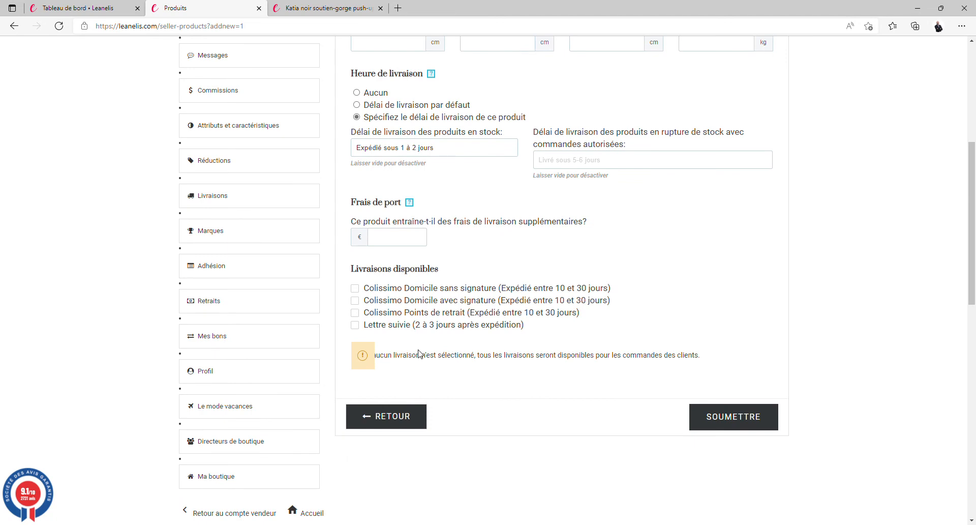
left_click(362, 328)
left_click(361, 289)
left_click(358, 302)
left_click(357, 301)
left_click(357, 289)
left_click(356, 325)
left_click(358, 326)
scroll(546, 399, "up", 1)
scroll(546, 399, "up", 3)
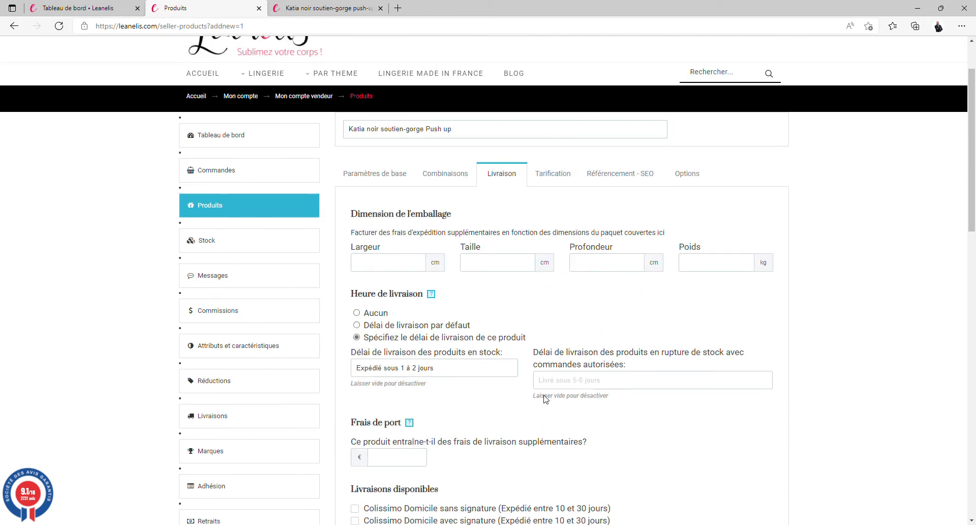
Review the HT and TTC prices, the tax rule and the Prix spécifiques section in the pricing settings.
left_click(556, 179)
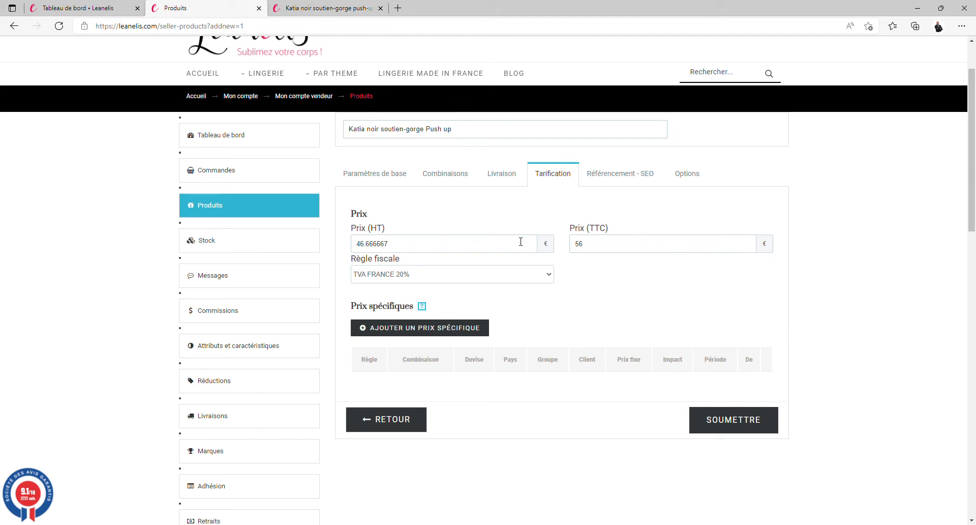
left_click_drag(596, 251, 559, 250)
triple_click(385, 309)
left_click(383, 309)
triple_click(383, 309)
left_click(383, 311)
In the SEO settings, copy the product name Katia noir soutien-gorge Push up into the Titre méta.
left_click(619, 184)
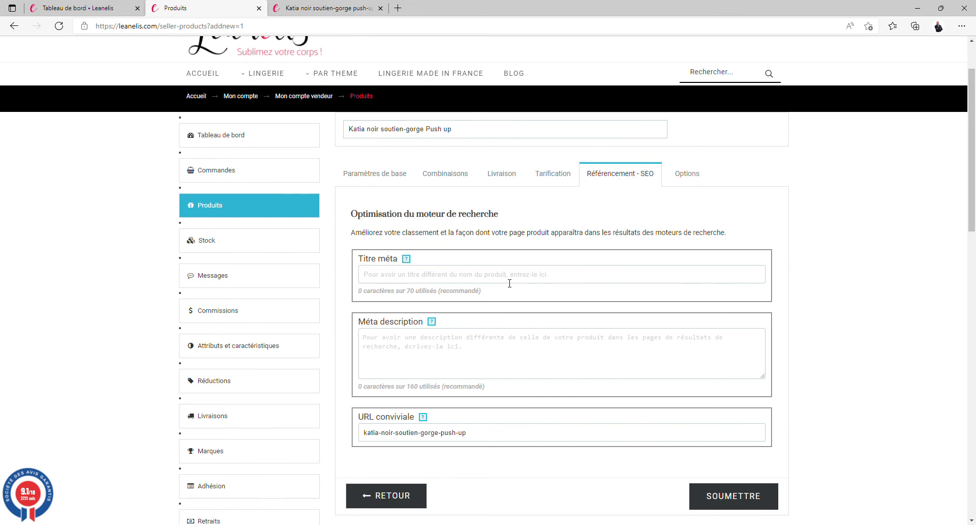
left_click_drag(452, 130, 354, 136)
key("ctrl+c")
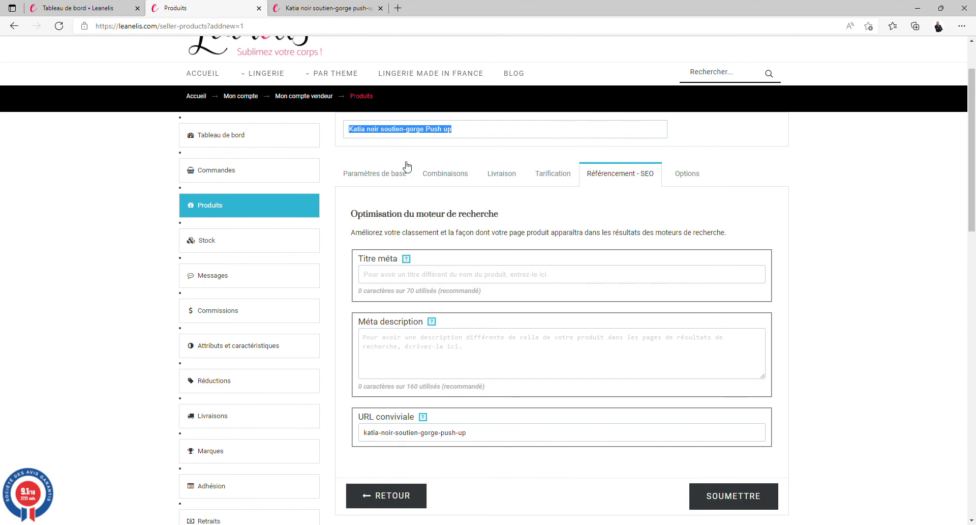
left_click(432, 277)
key("ctrl+v")
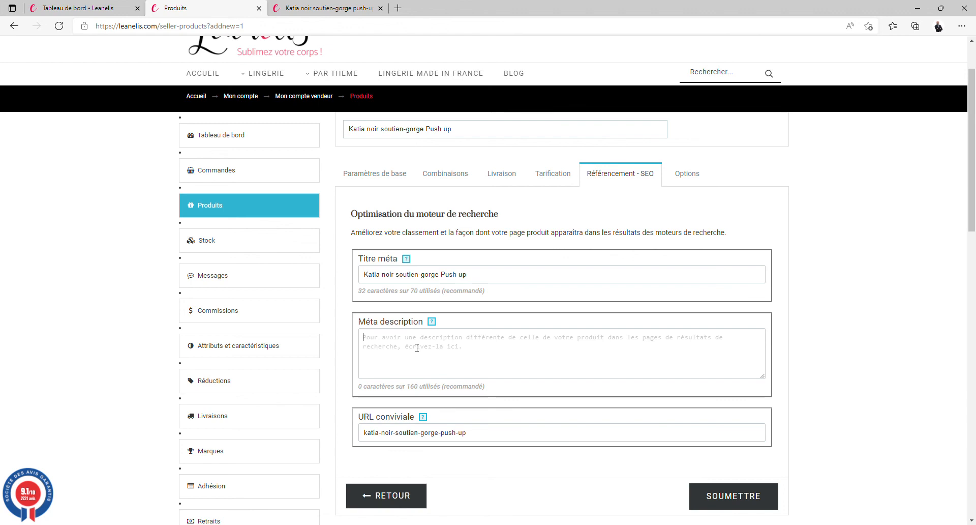
Check the Sommaire in the basic settings and enter the placeholder text thdfdfdf as the Méta description in the SEO settings.
left_click(385, 182)
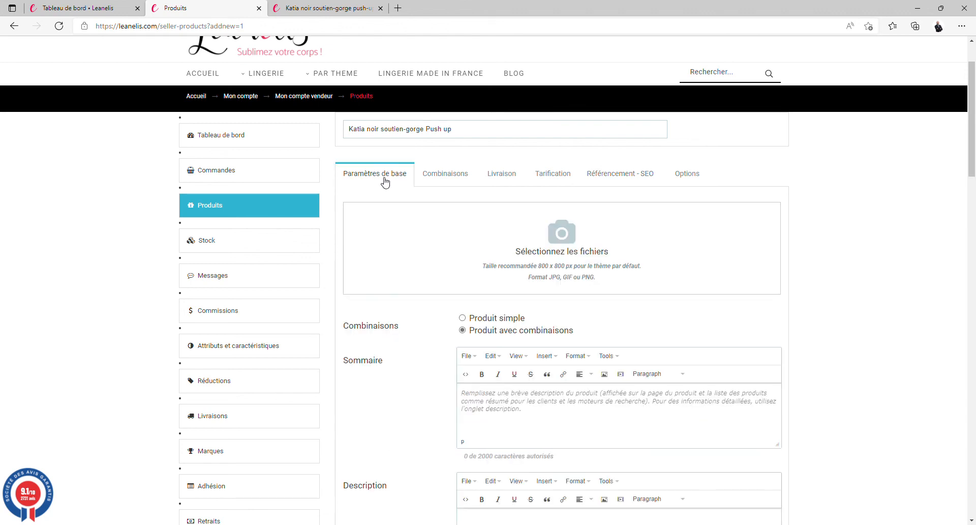
scroll(457, 364, "down", 2)
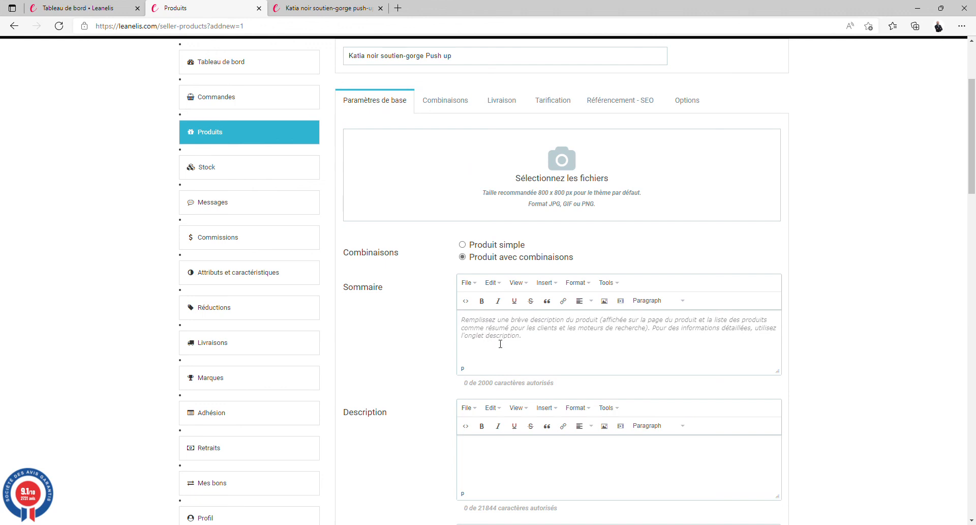
left_click(601, 107)
type("thdfdfdf")
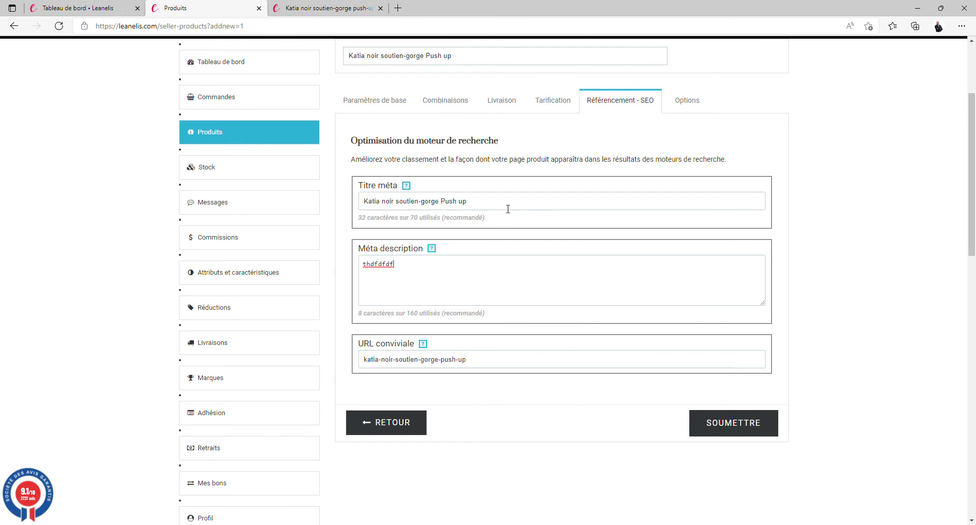
left_click_drag(496, 206, 363, 202)
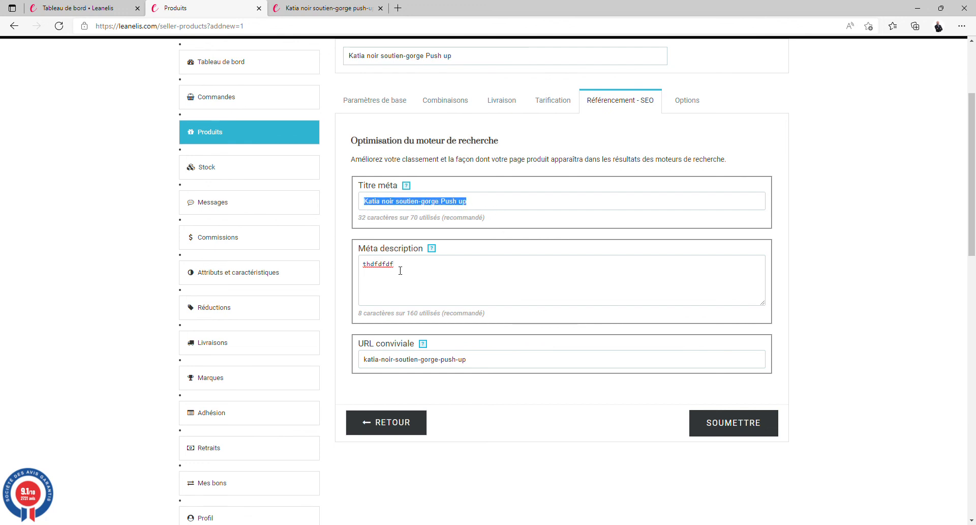
left_click_drag(400, 270, 348, 268)
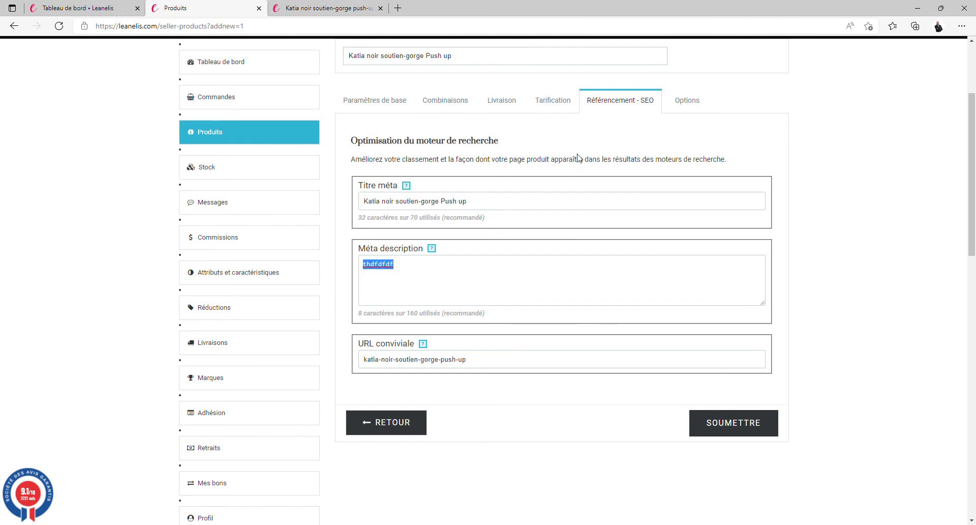
Add the tags katia, lingerie noire and pari pari under Balises in the product options.
left_click(684, 110)
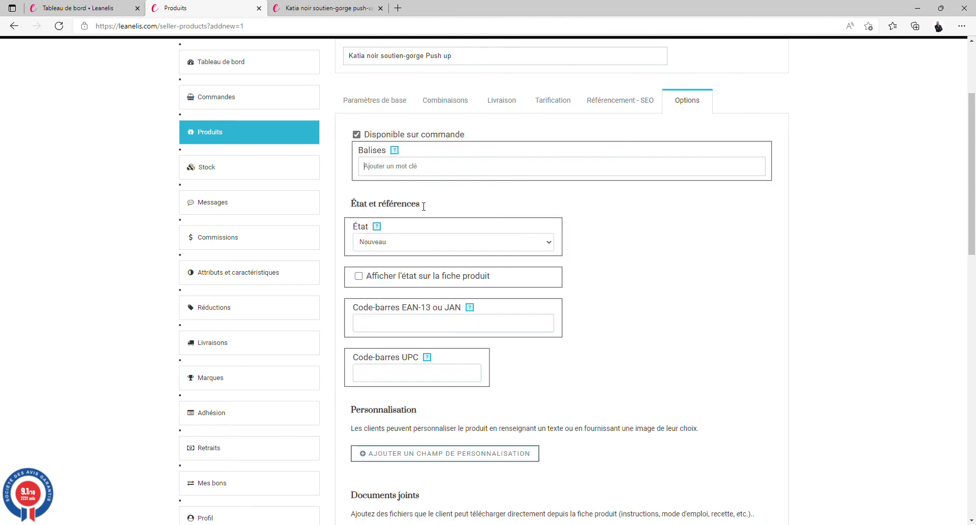
type("kati")
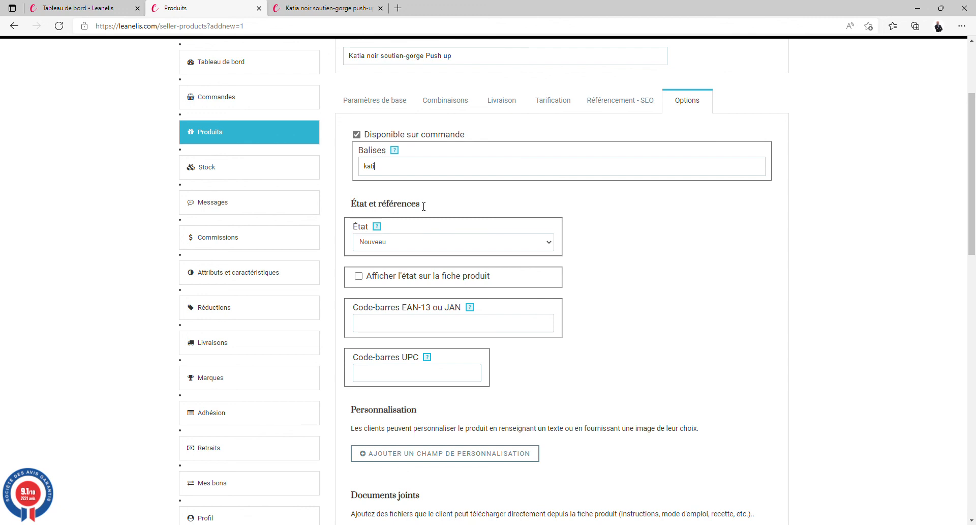
type("a")
key("Return")
type("lingerie noire")
key("Return")
type("pa")
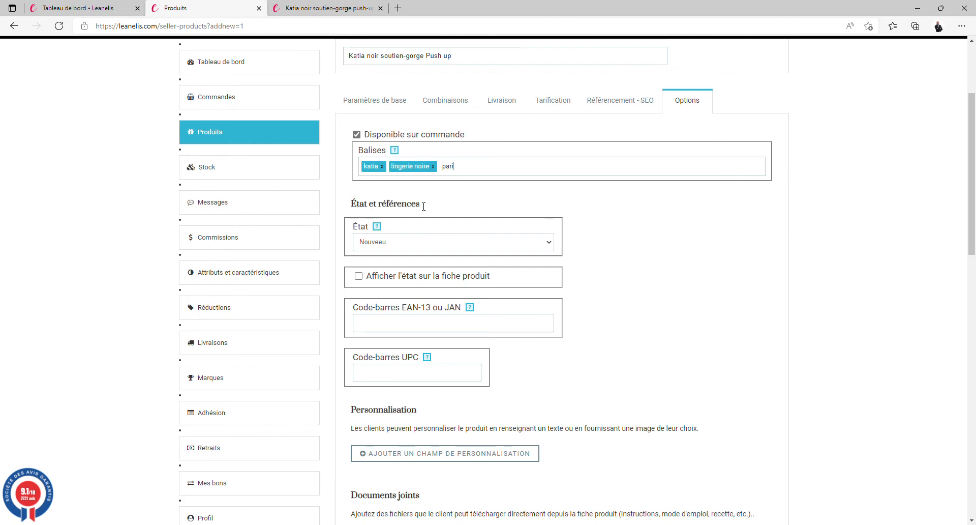
type("ri pari")
key("Return")
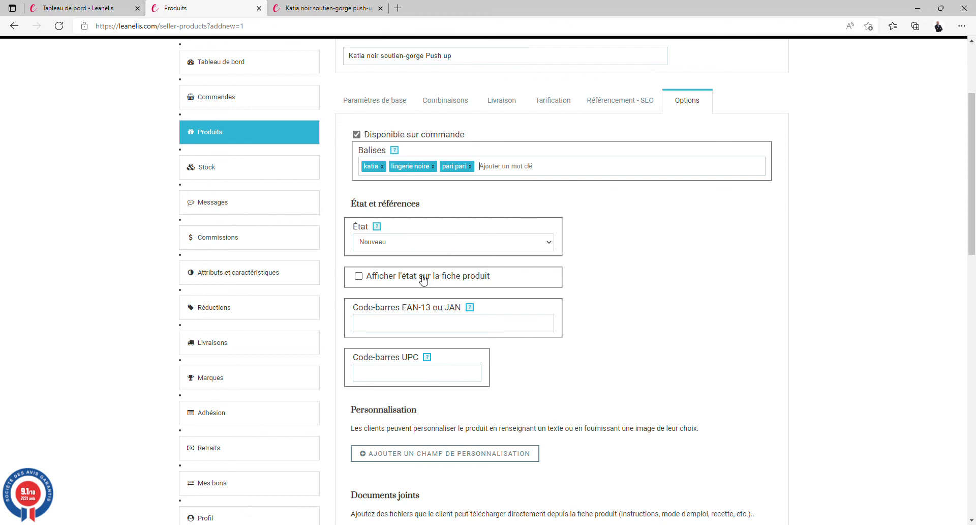
Review the condition, barcode, personalisation and attached document options and return to the product's basic settings.
left_click(376, 247)
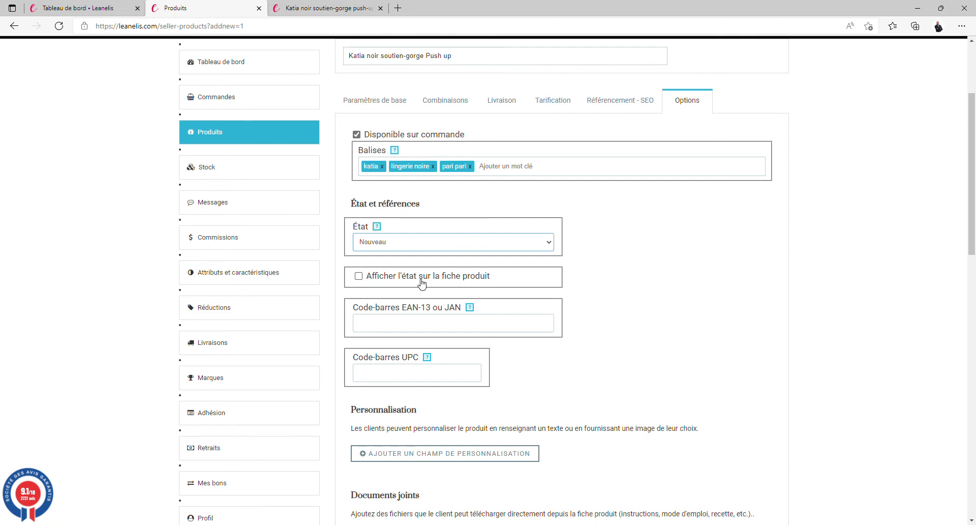
left_click(427, 323)
scroll(430, 320, "down", 2)
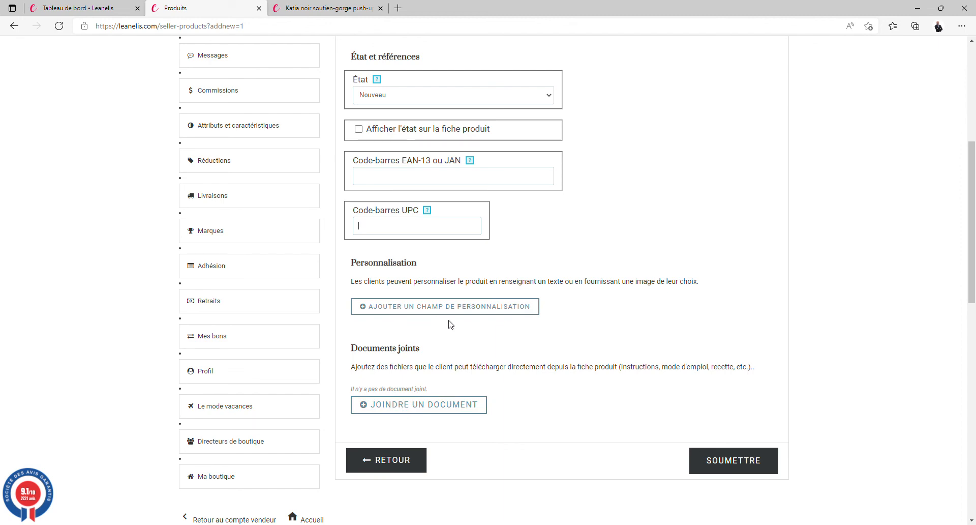
scroll(487, 319, "up", 4)
scroll(483, 376, "down", 2)
scroll(482, 380, "up", 1)
scroll(482, 380, "up", 2)
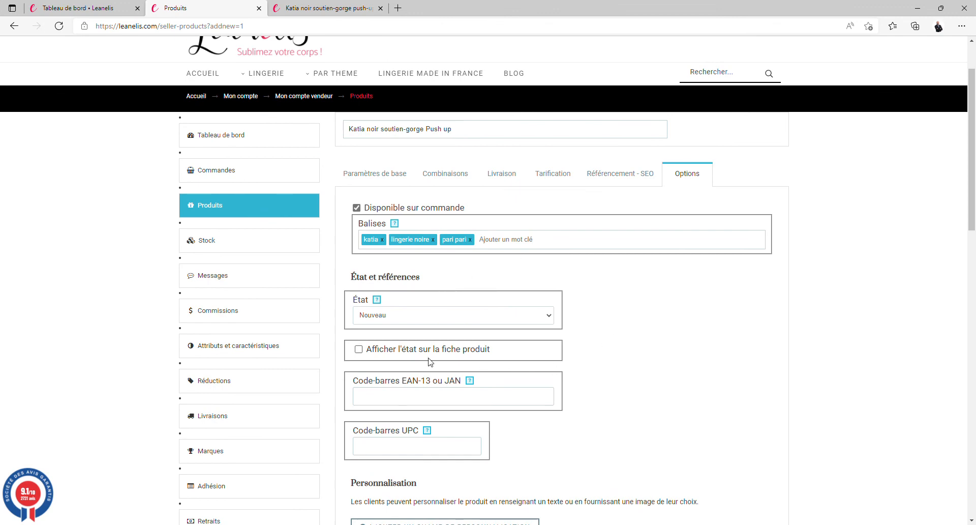
scroll(588, 389, "down", 4)
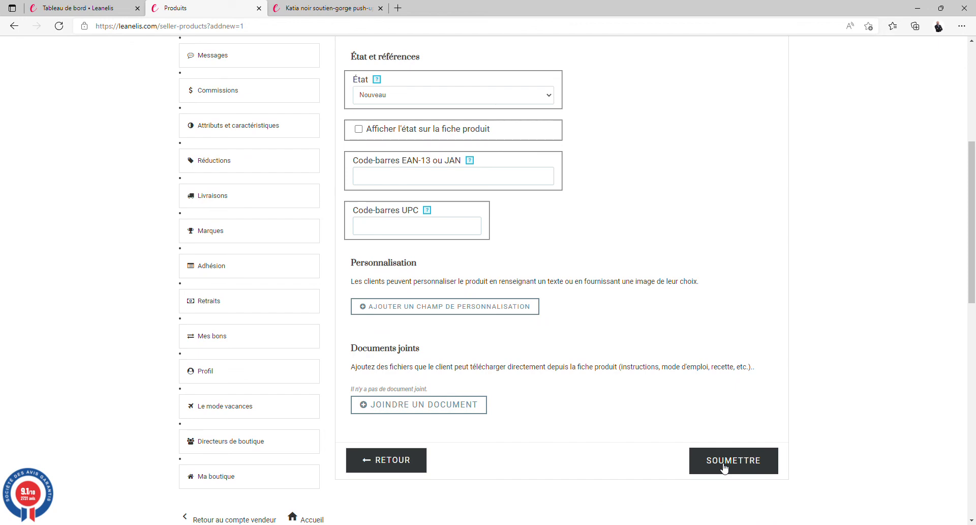
scroll(666, 417, "up", 5)
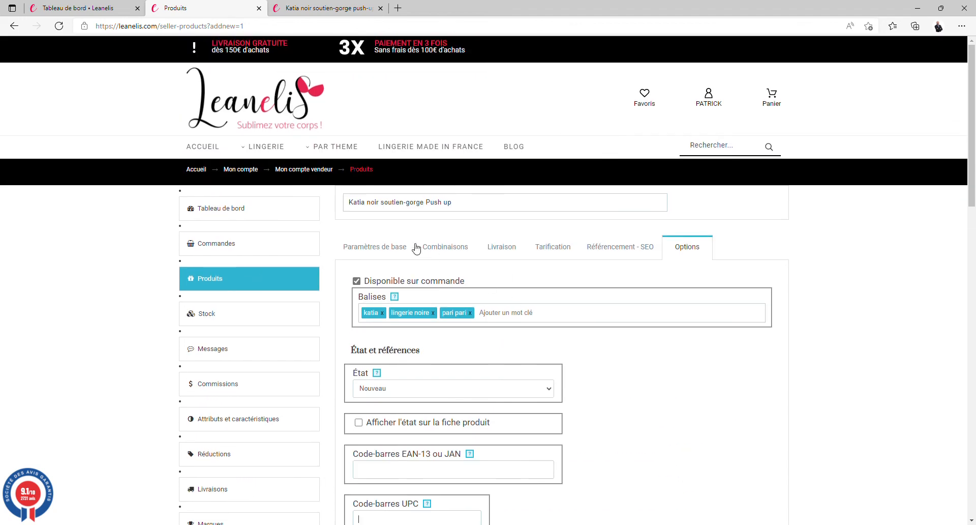
left_click(384, 247)
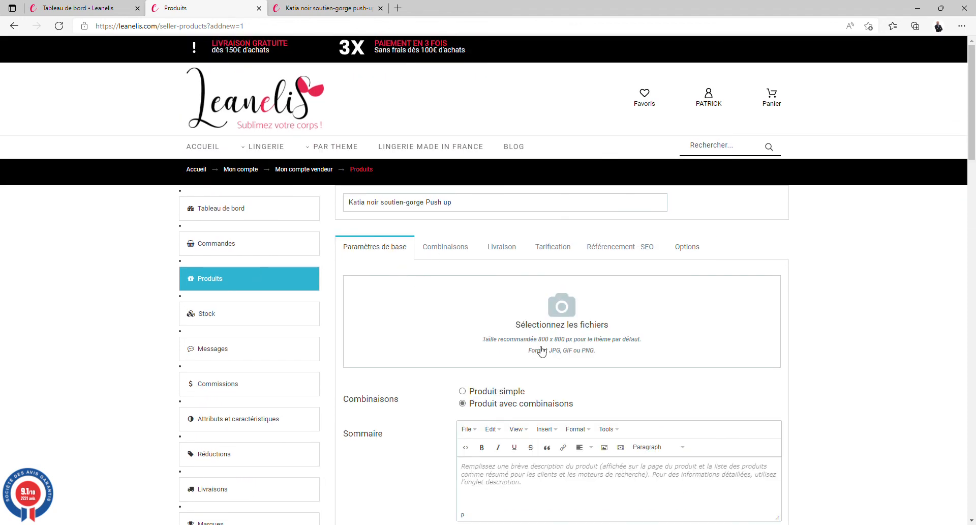